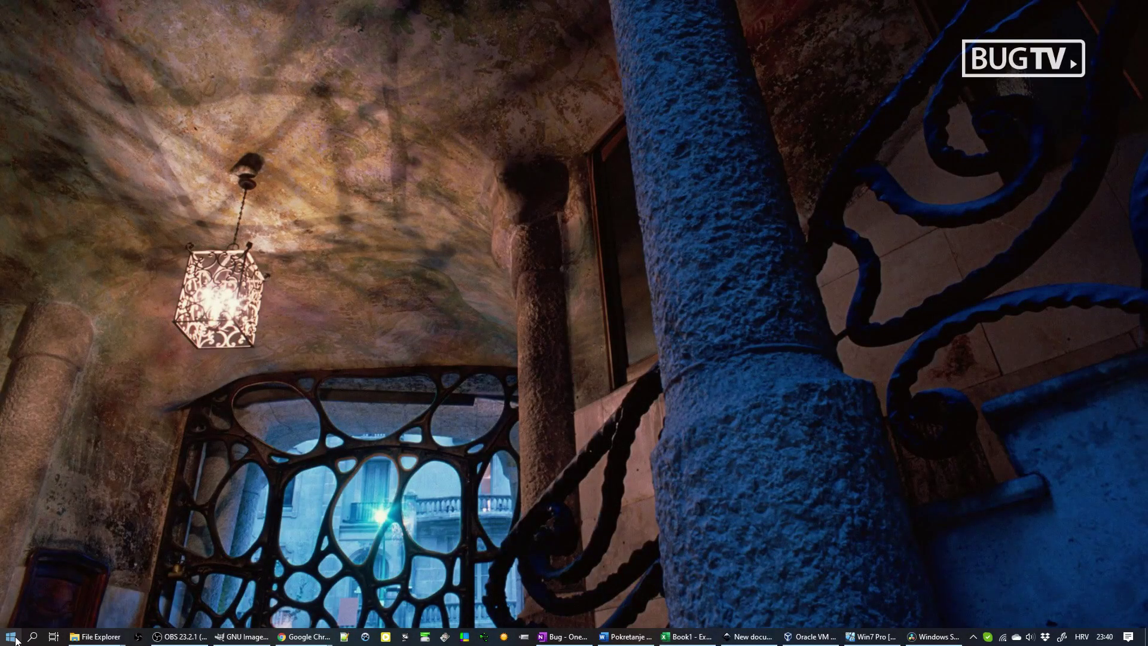
# Launch Access and Capture One 12 from the installed programs
pyautogui.click(11, 637)
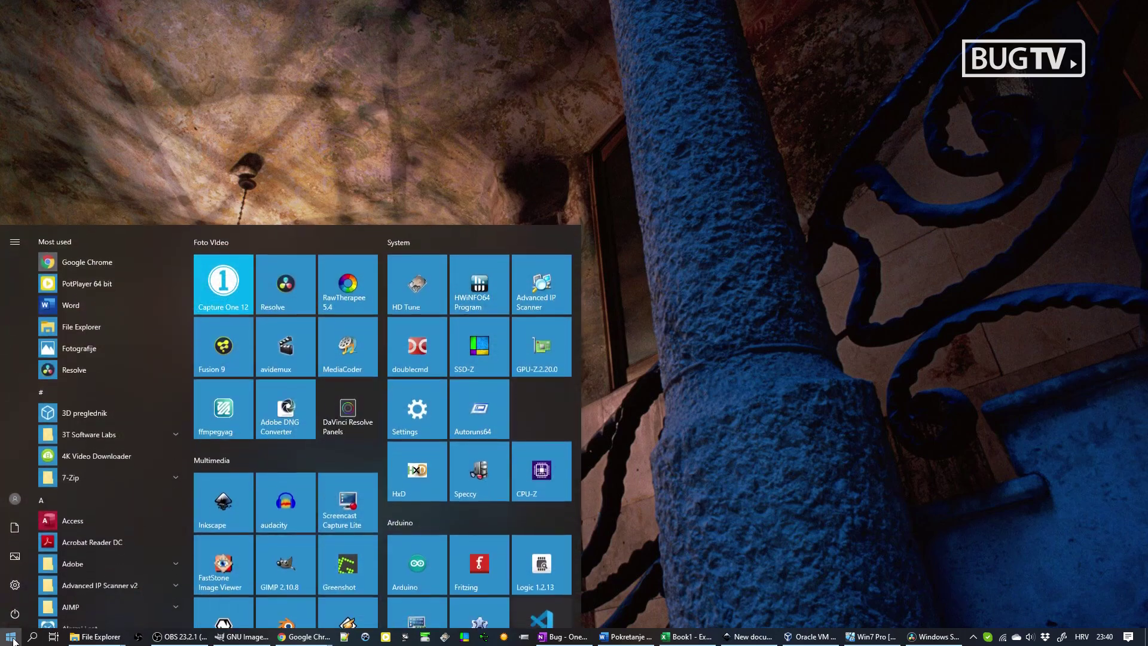
pyautogui.click(91, 519)
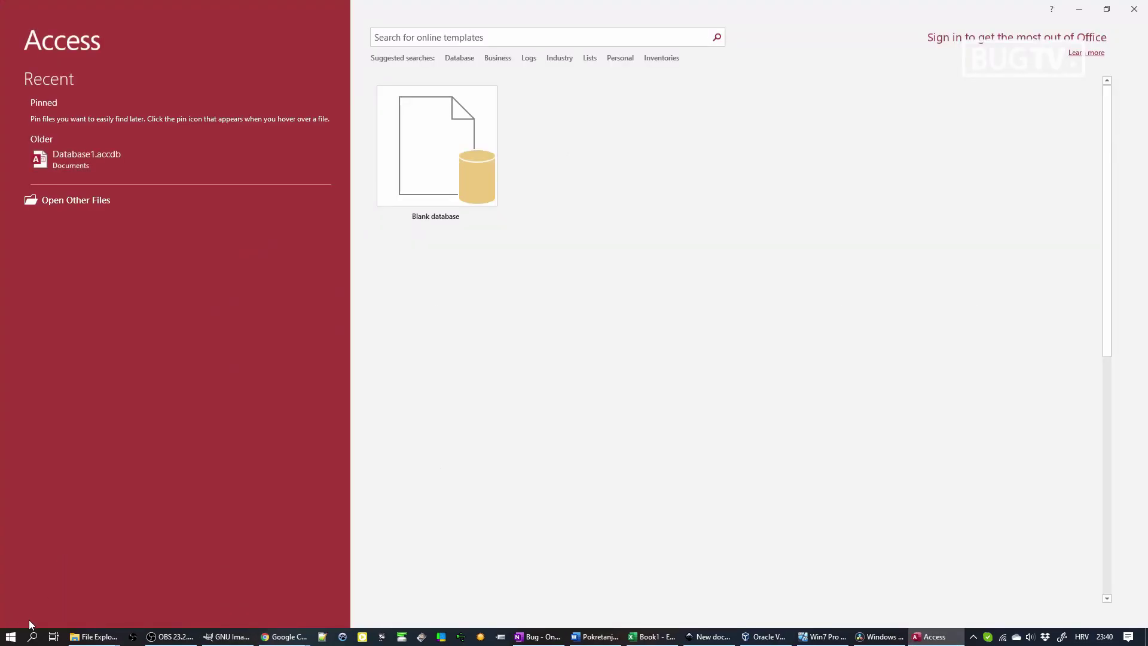
pyautogui.click(10, 636)
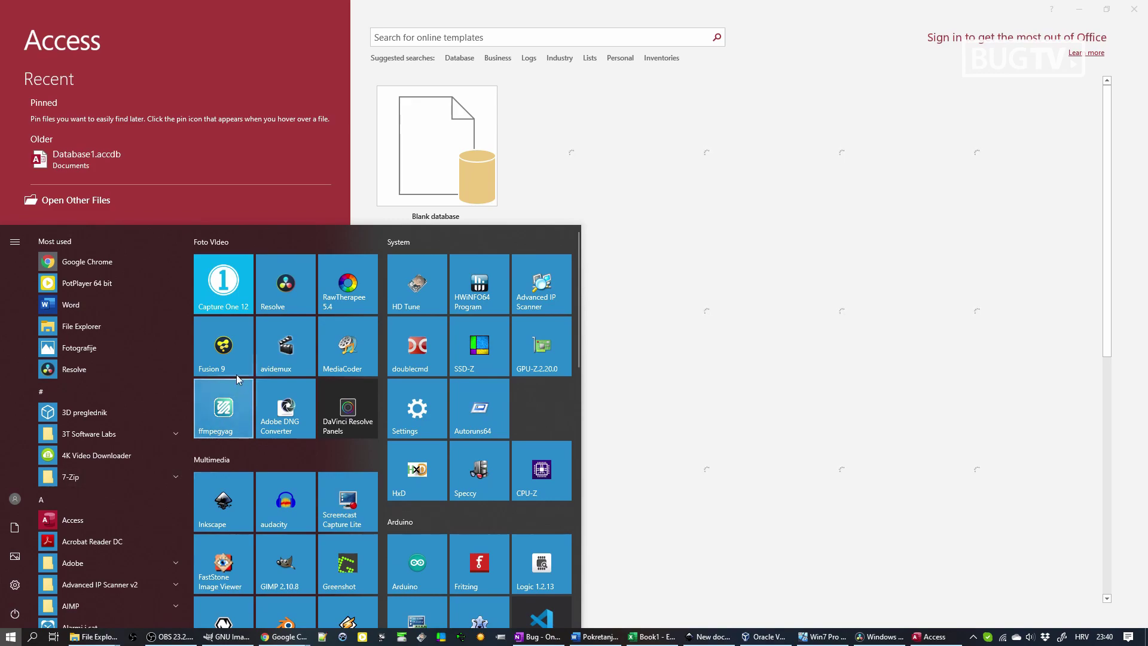
pyautogui.click(233, 294)
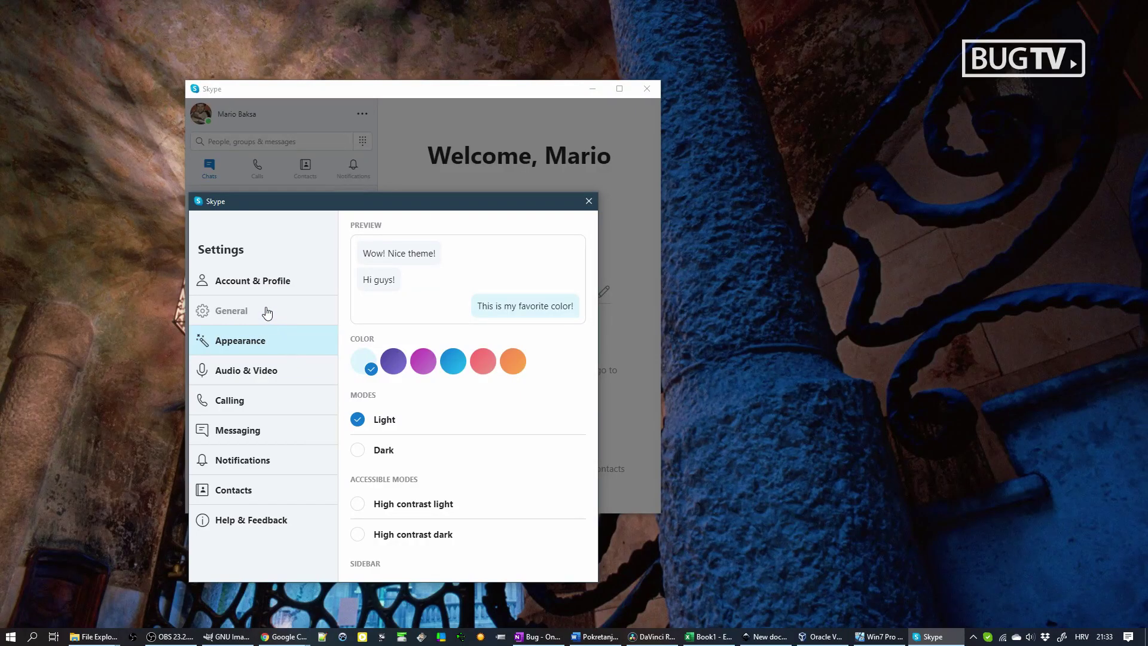
# Toggle the option to automatically start Skype in its General settings
pyautogui.click(269, 313)
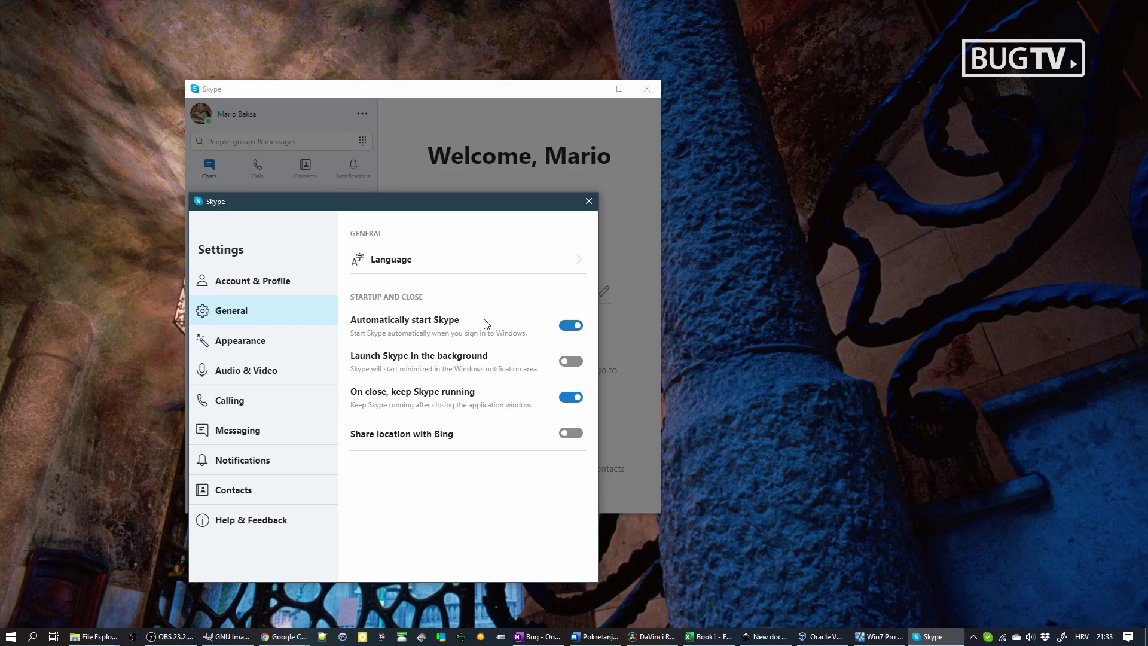
pyautogui.click(564, 328)
pyautogui.click(564, 328)
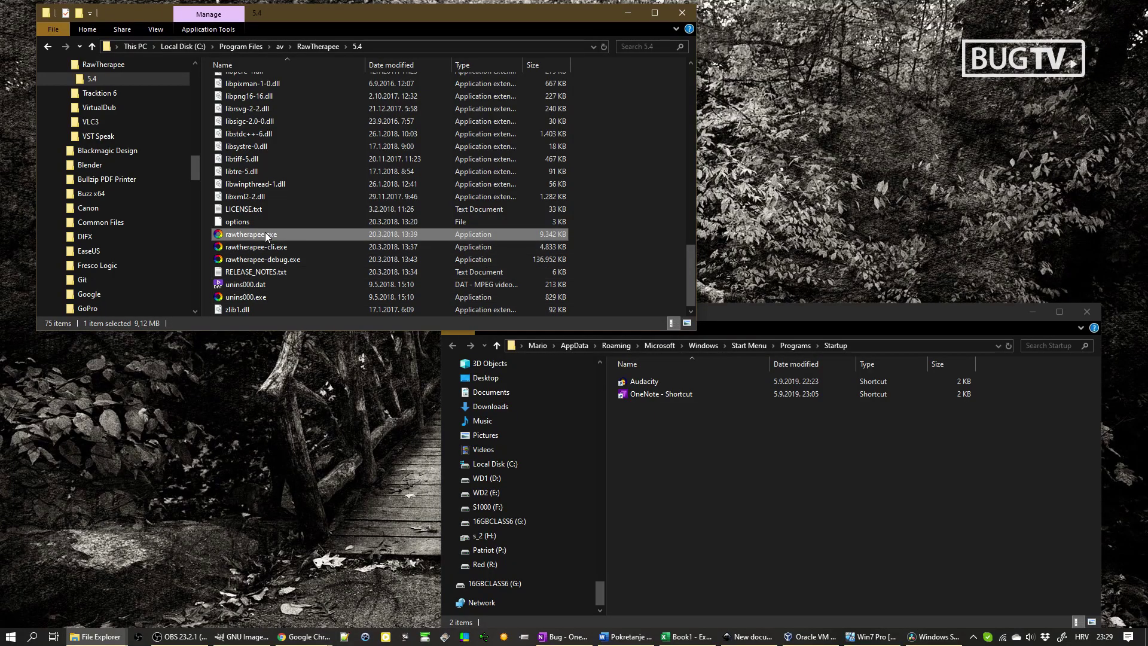
# Create shortcuts to rawtherapee.exe and the document "Izrada bootabilnog medija s Linuxom 1.4.docx" in the Startup folder
pyautogui.moveTo(269, 236); pyautogui.dragTo(705, 453)
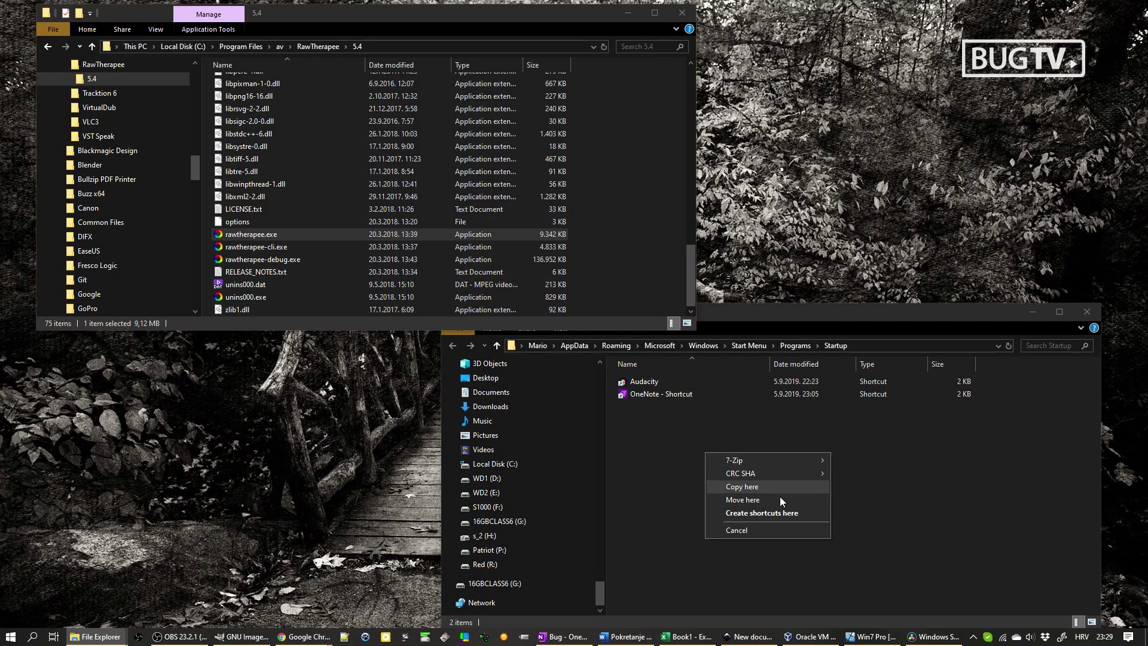
pyautogui.click(761, 513)
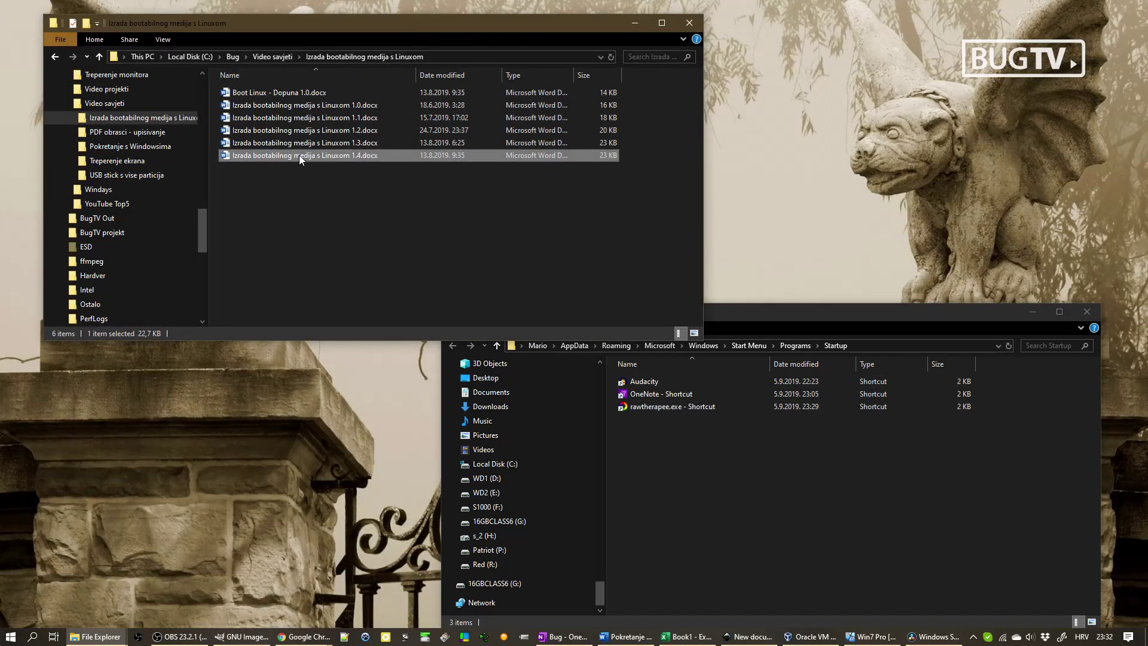
pyautogui.moveTo(299, 156); pyautogui.dragTo(719, 466)
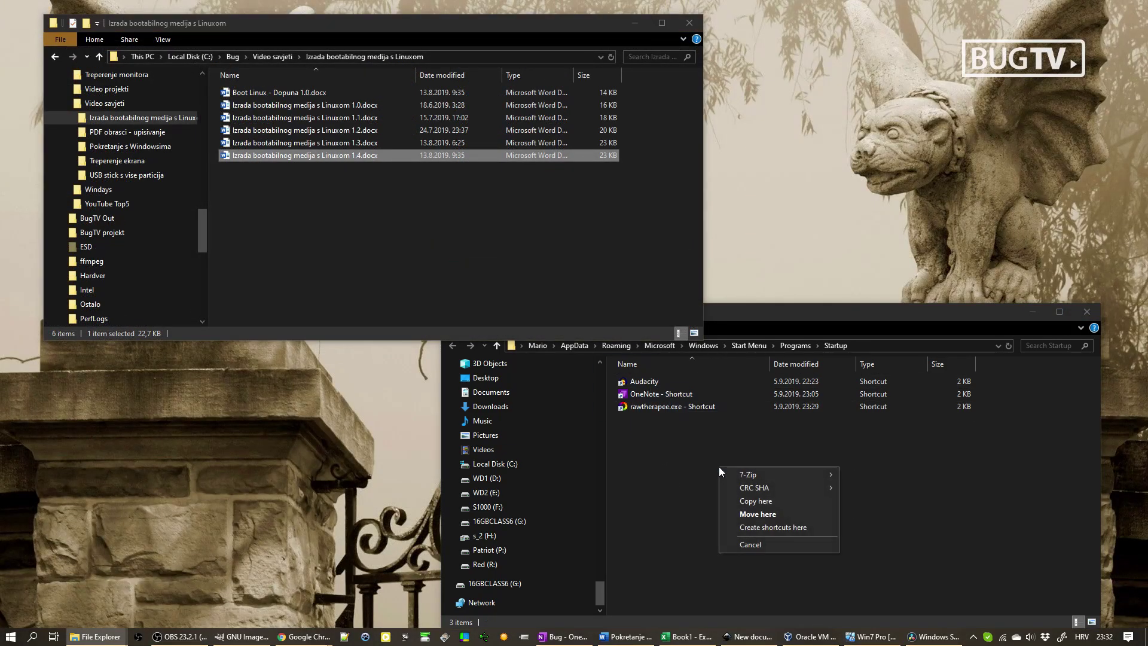
pyautogui.click(781, 526)
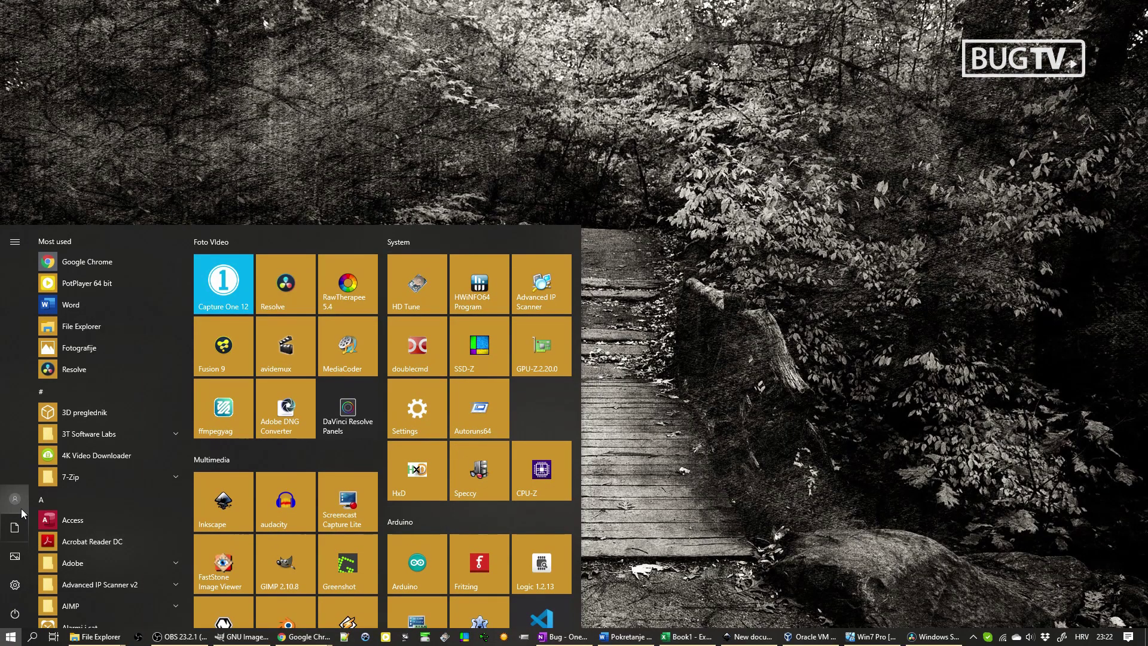
# Show the user account options and bring the other Startup folder window to the front
pyautogui.click(18, 500)
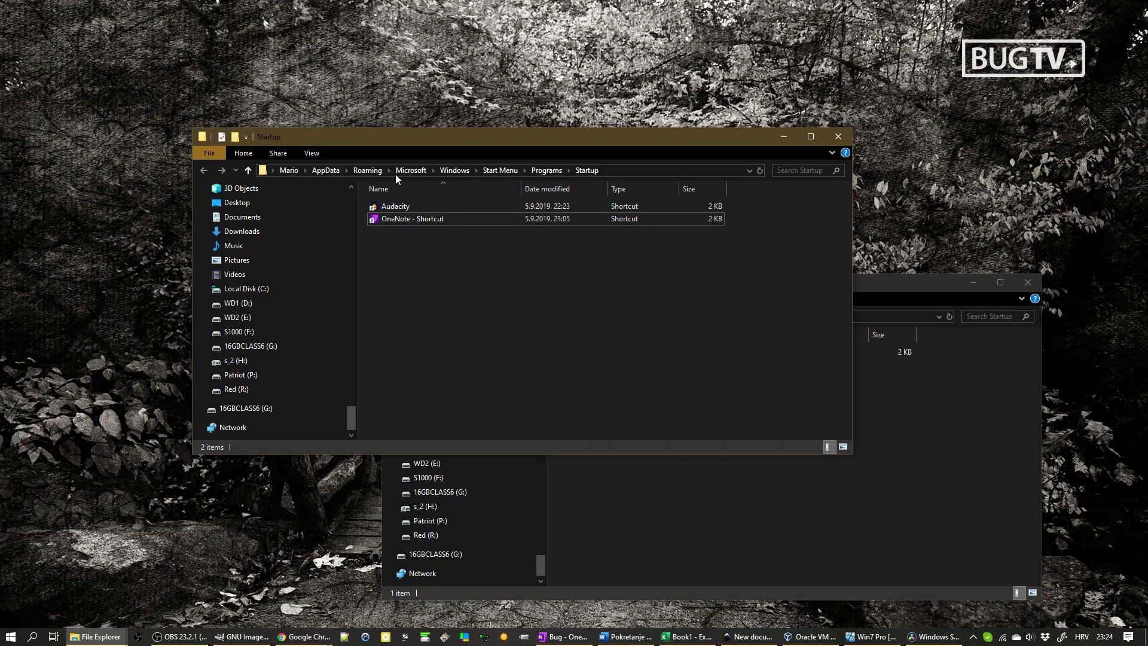
pyautogui.click(918, 284)
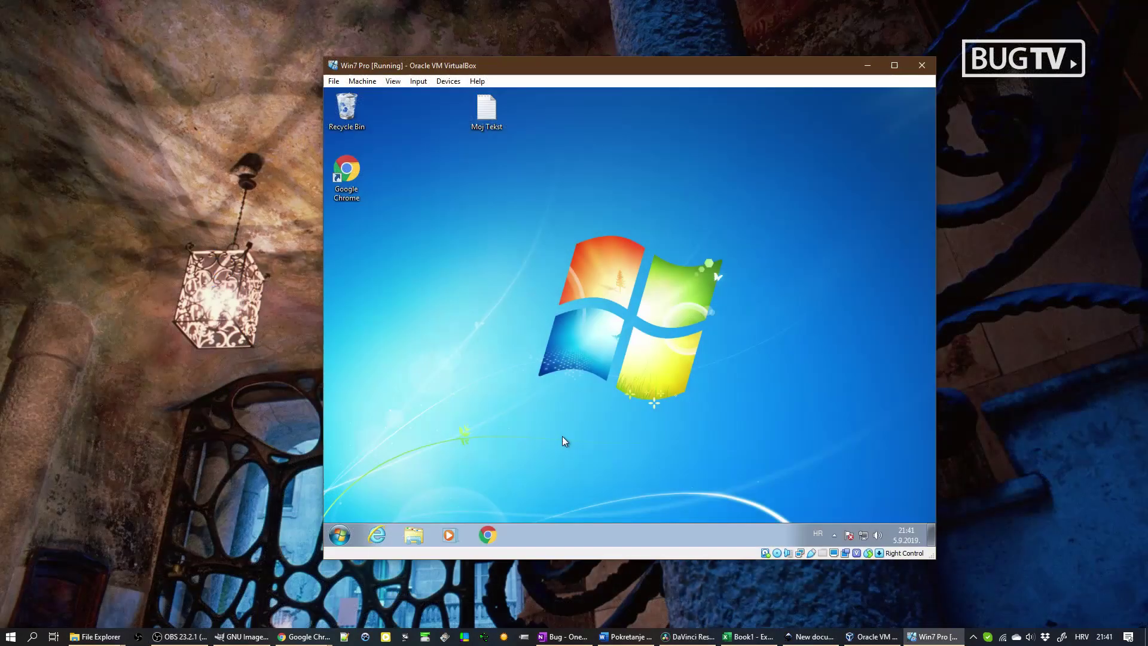
# In the Windows 7 virtual machine, open the current user's Startup folder in Explorer and move its window higher on the desktop
pyautogui.click(341, 535)
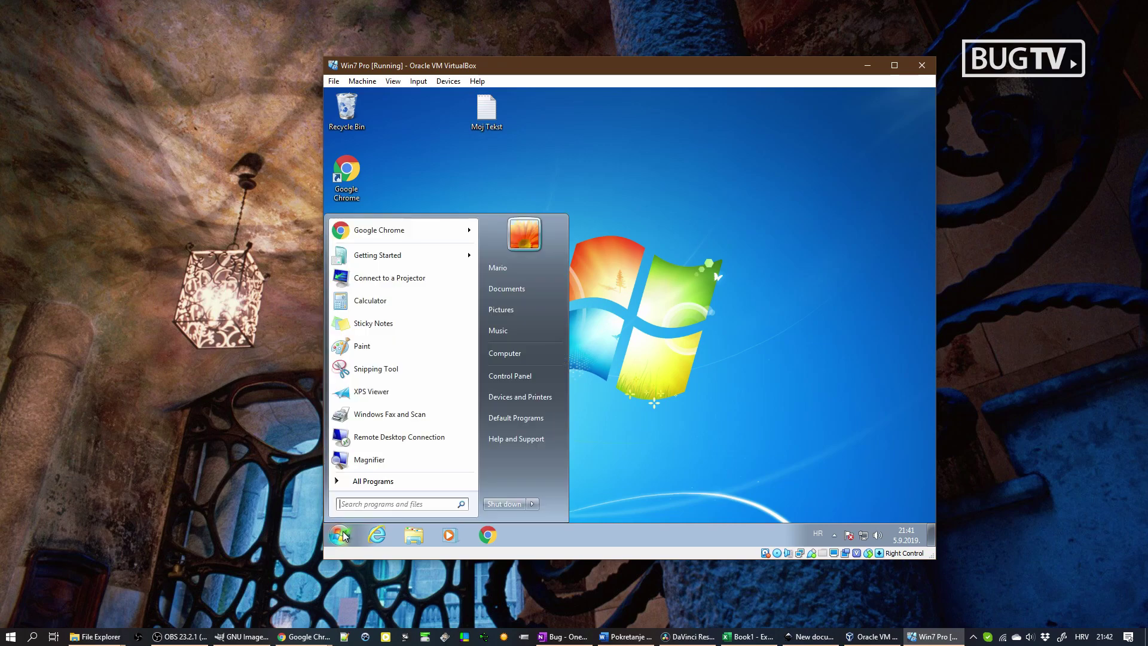
pyautogui.click(362, 481)
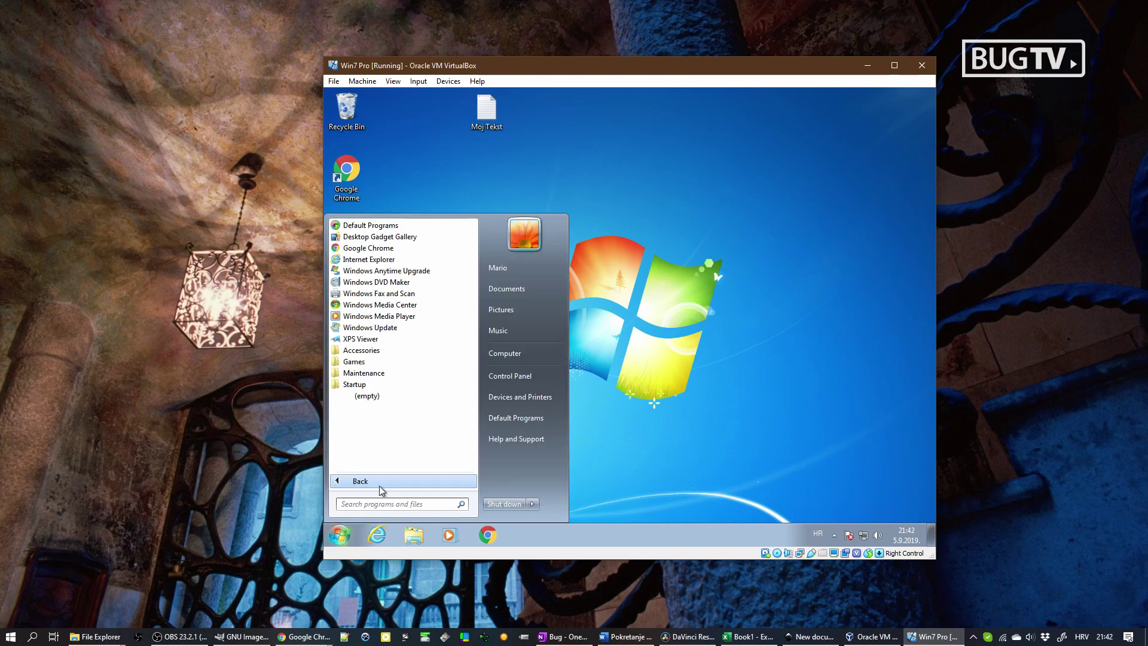
pyautogui.click(376, 386)
pyautogui.click(375, 386)
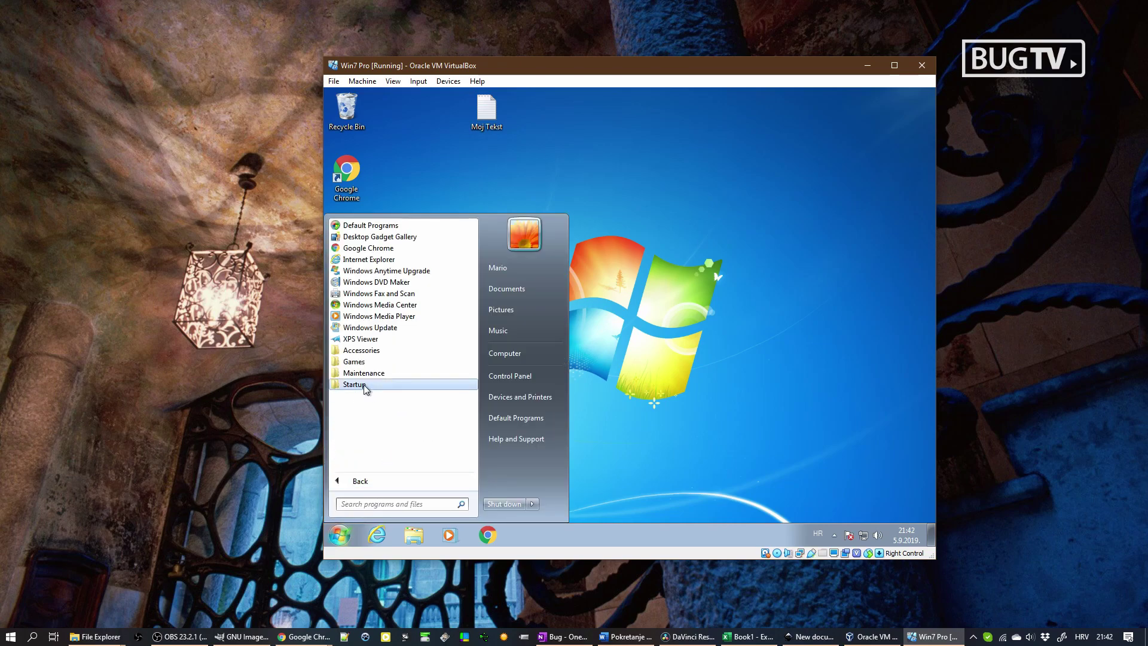
pyautogui.rightClick(364, 385)
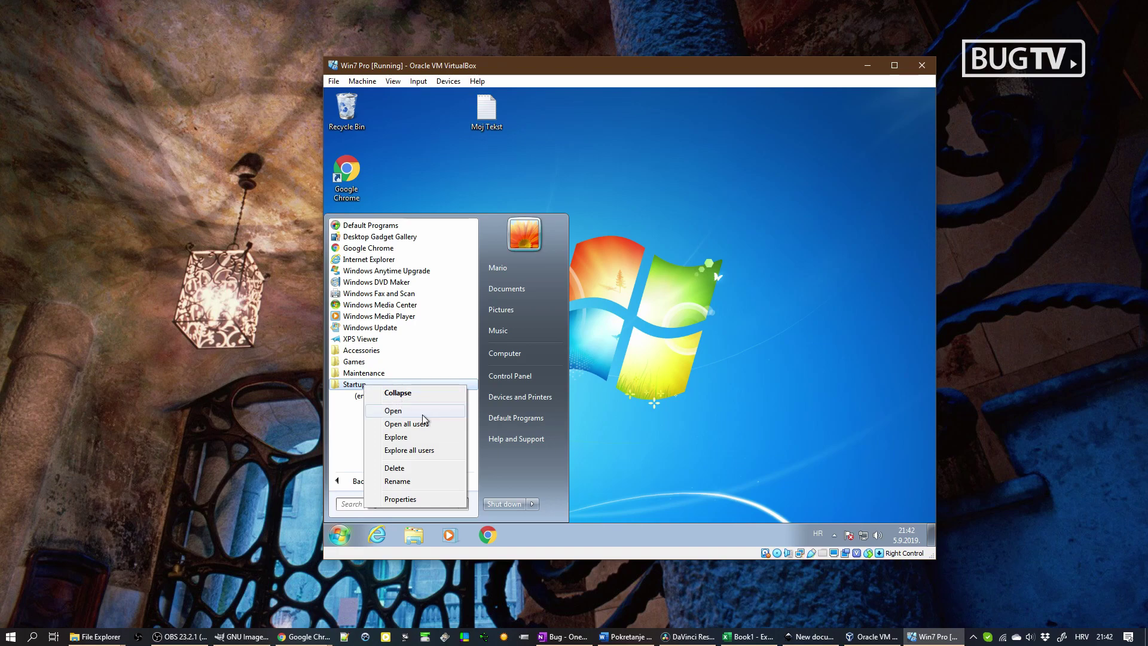
pyautogui.click(407, 436)
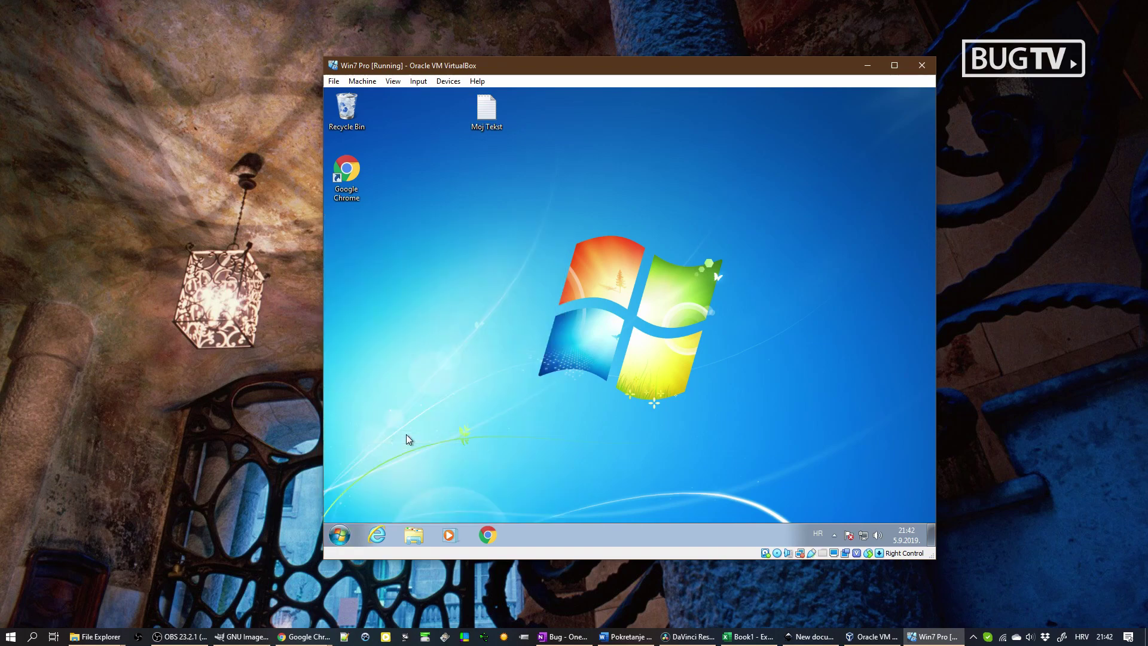
pyautogui.moveTo(588, 170); pyautogui.dragTo(615, 110)
# Open the Startup folder shared by all users in the virtual machine and reposition its window
pyautogui.click(340, 534)
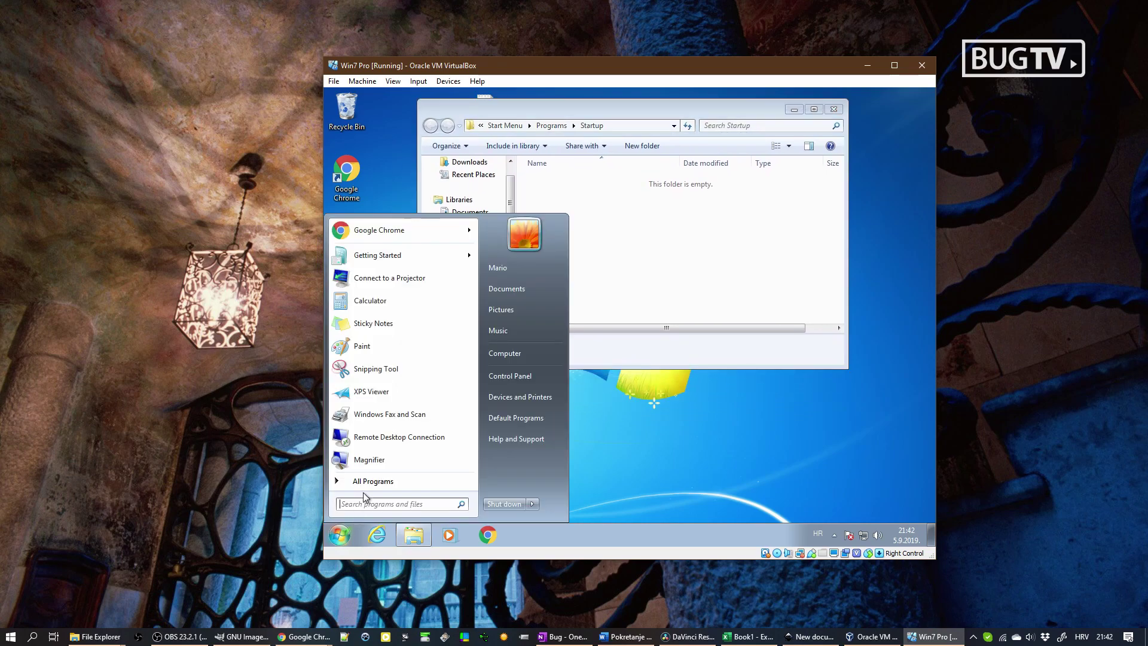
pyautogui.click(368, 481)
pyautogui.rightClick(374, 388)
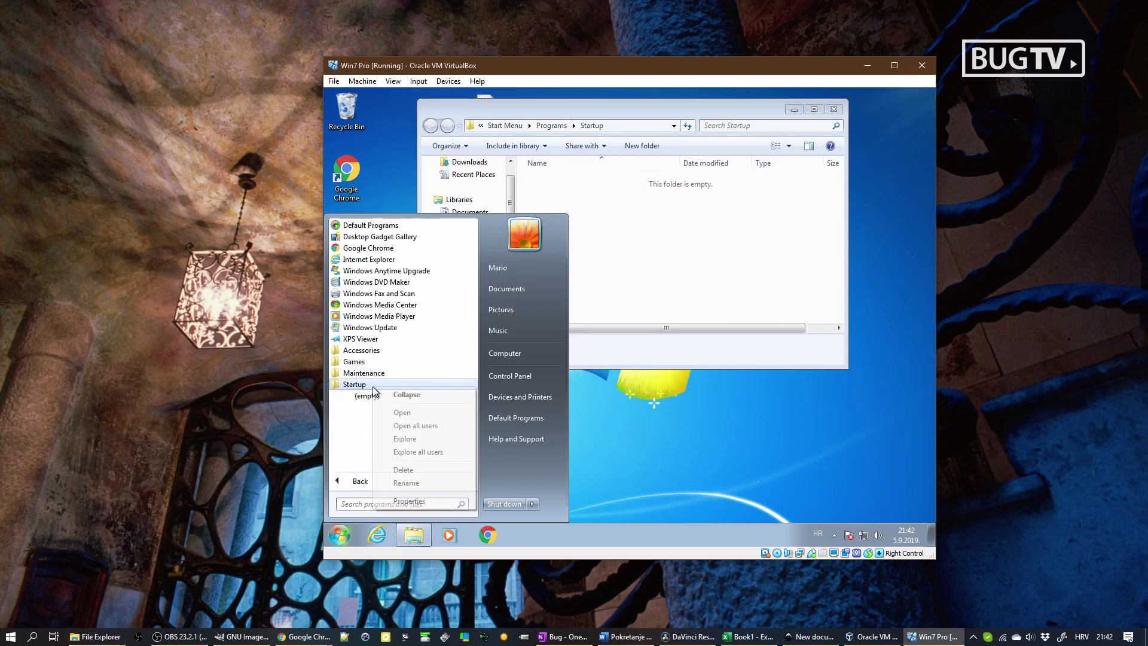
pyautogui.click(418, 424)
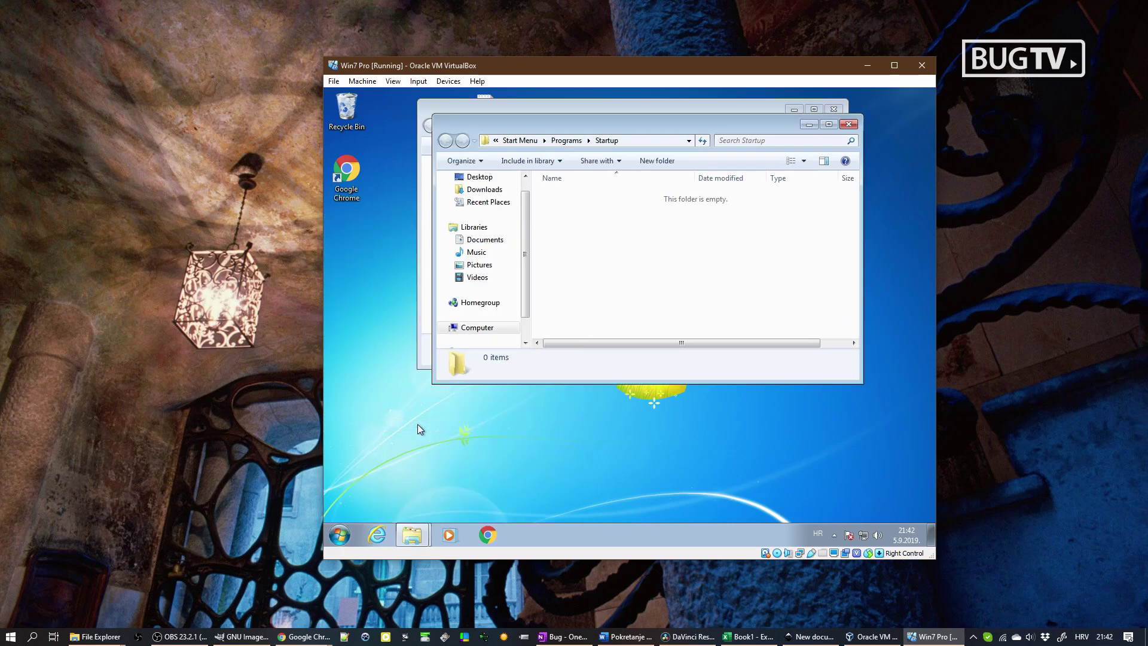
pyautogui.moveTo(570, 171); pyautogui.dragTo(576, 127)
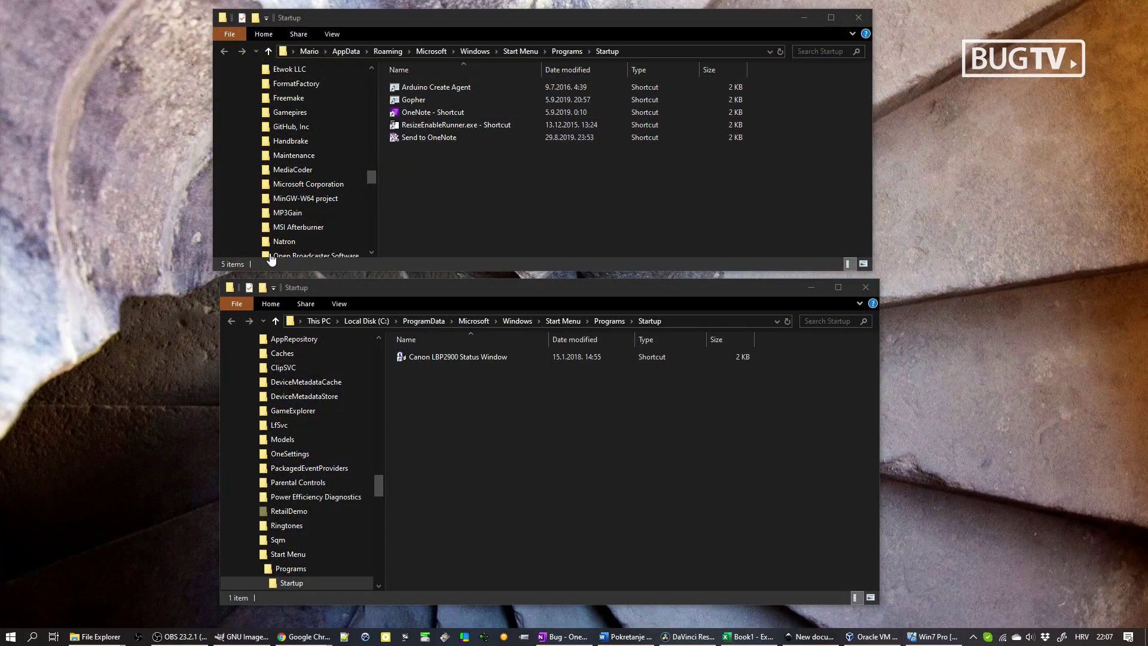
# On the Windows 10 host, reveal the full paths of both Startup folders and look through the list of installed programs
pyautogui.click(678, 52)
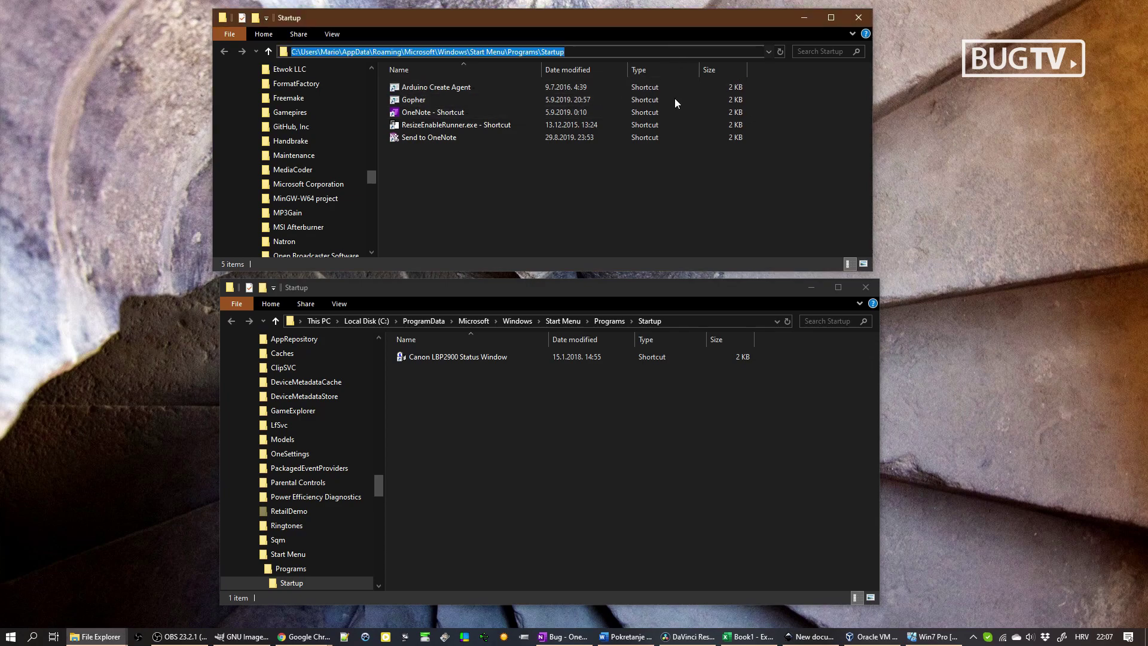
pyautogui.click(678, 321)
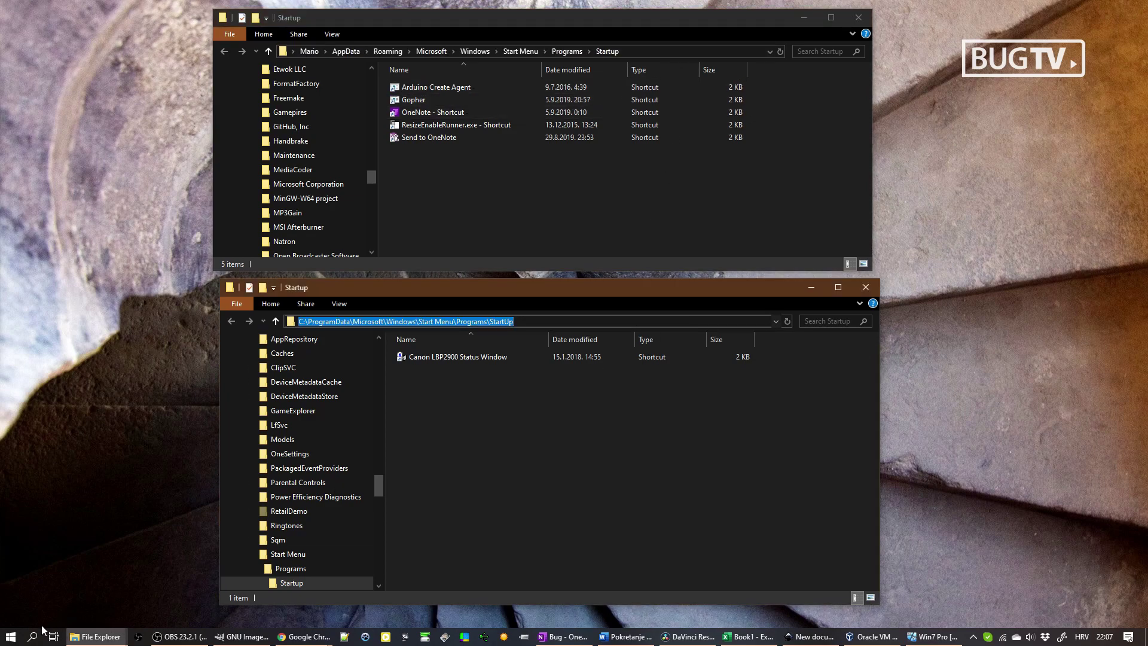
pyautogui.click(11, 637)
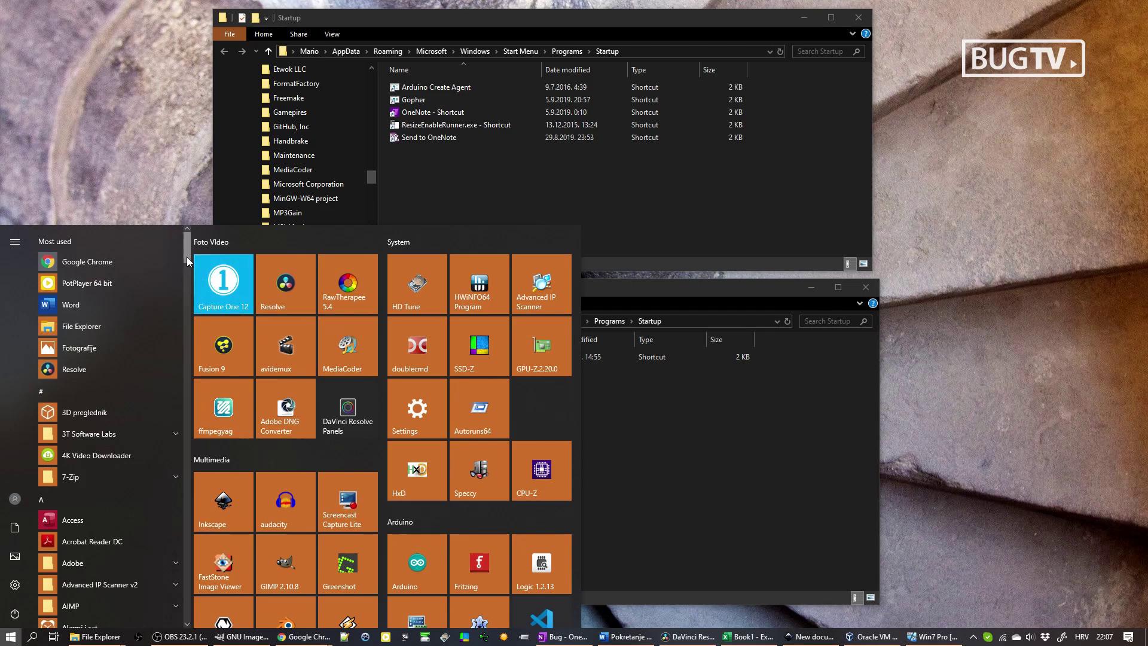
pyautogui.moveTo(187, 256); pyautogui.dragTo(172, 568)
pyautogui.scroll(3, 174, 547)
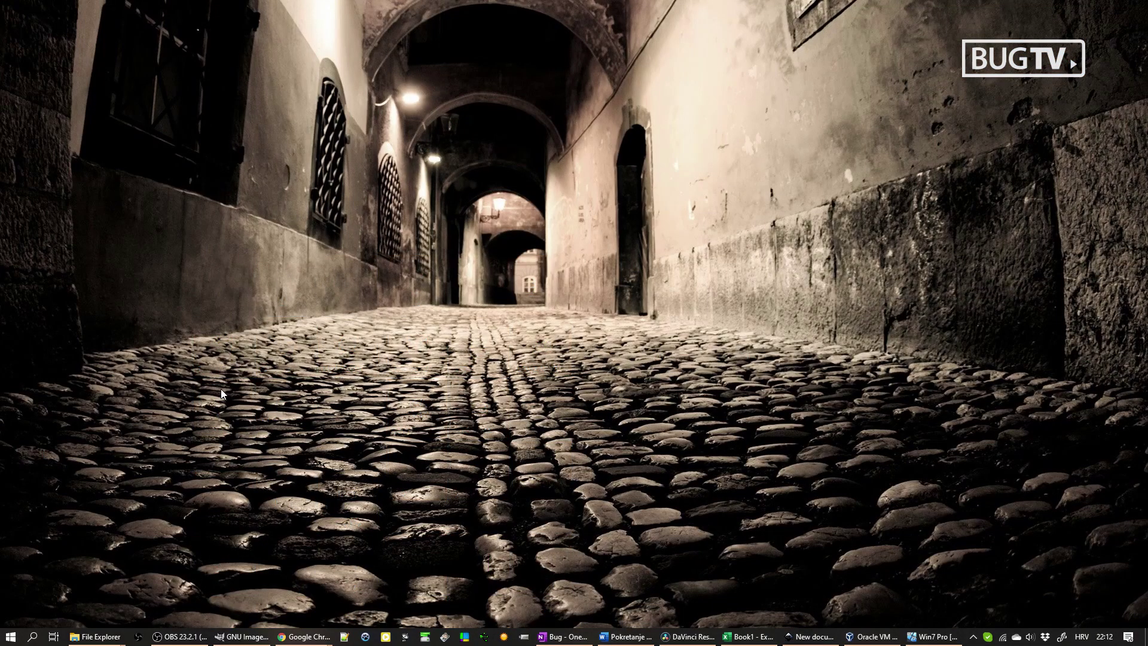
# Open the current user's Startup folder by running shell:startup
pyautogui.press('super')
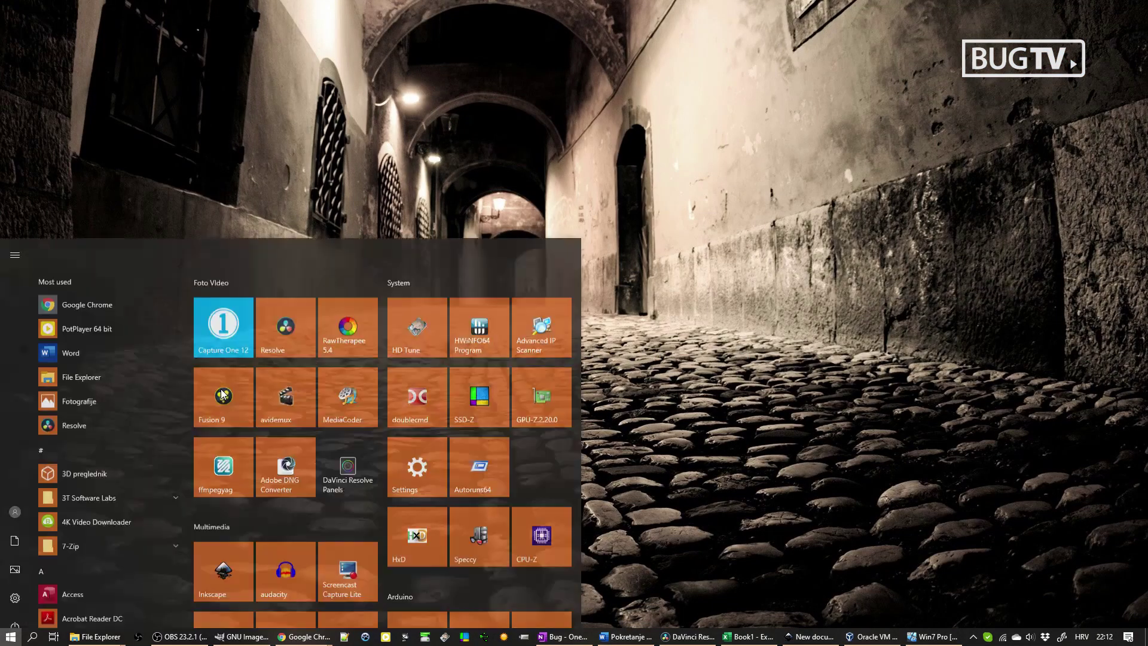
pyautogui.write('run')
pyautogui.press('Return')
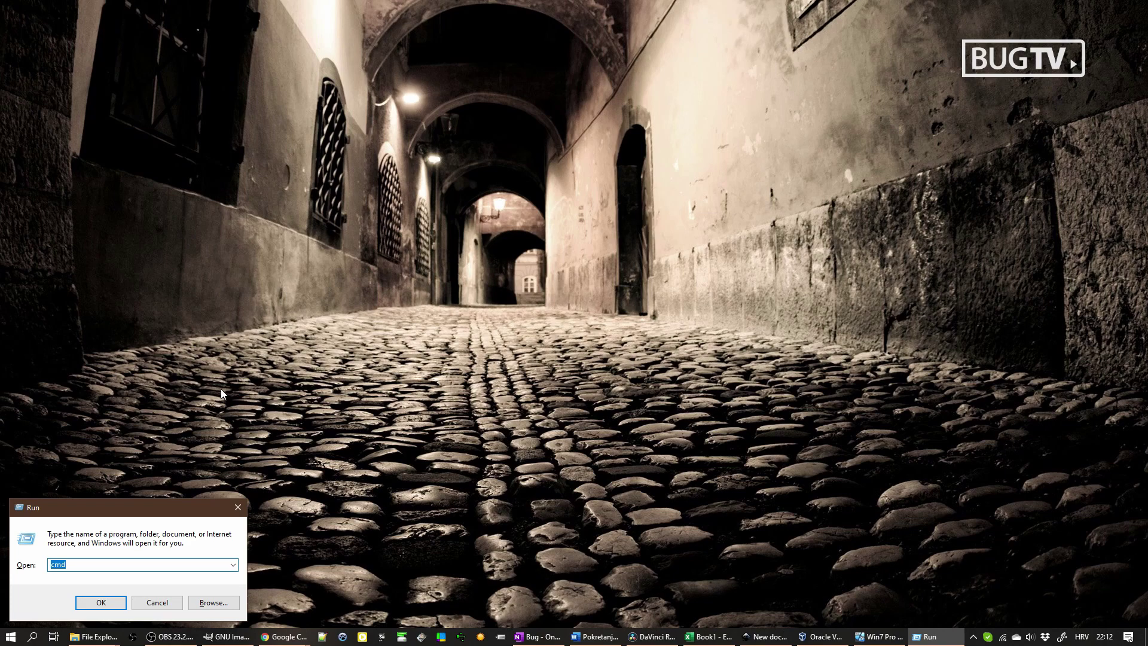
pyautogui.write('s')
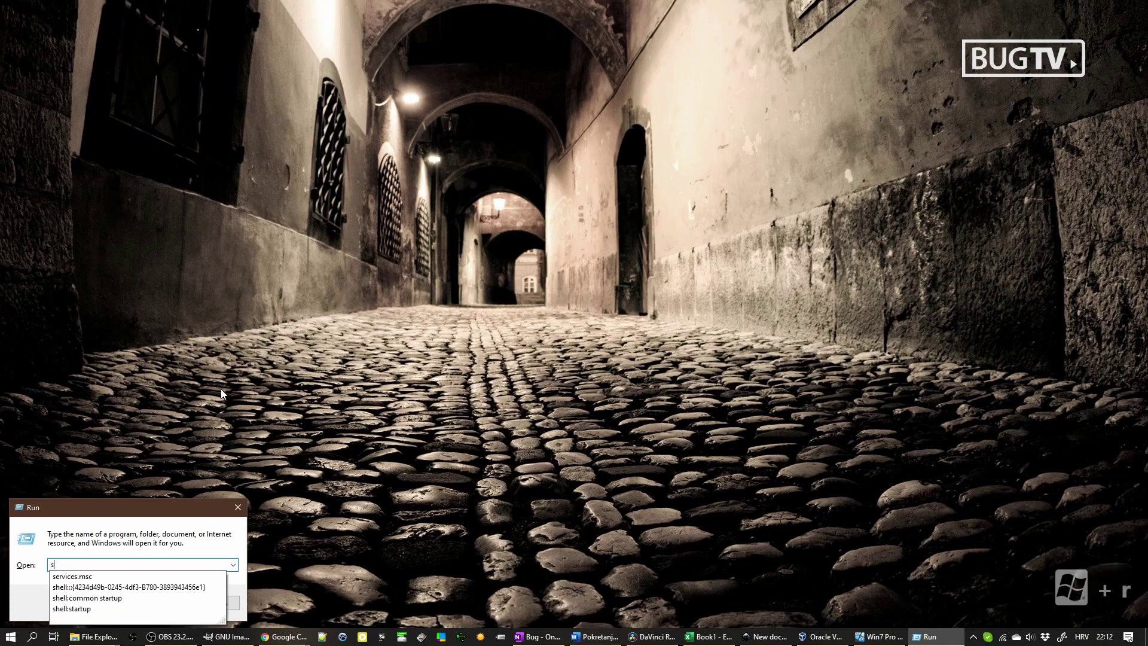
pyautogui.write('hell:star')
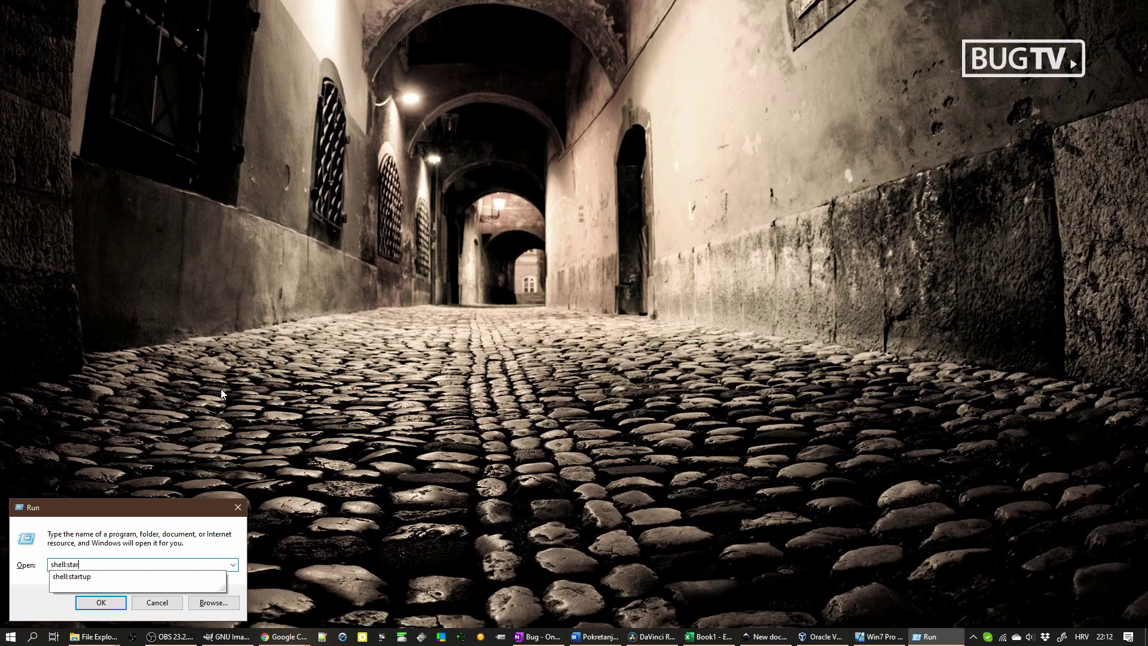
pyautogui.write('tup')
pyautogui.click(100, 602)
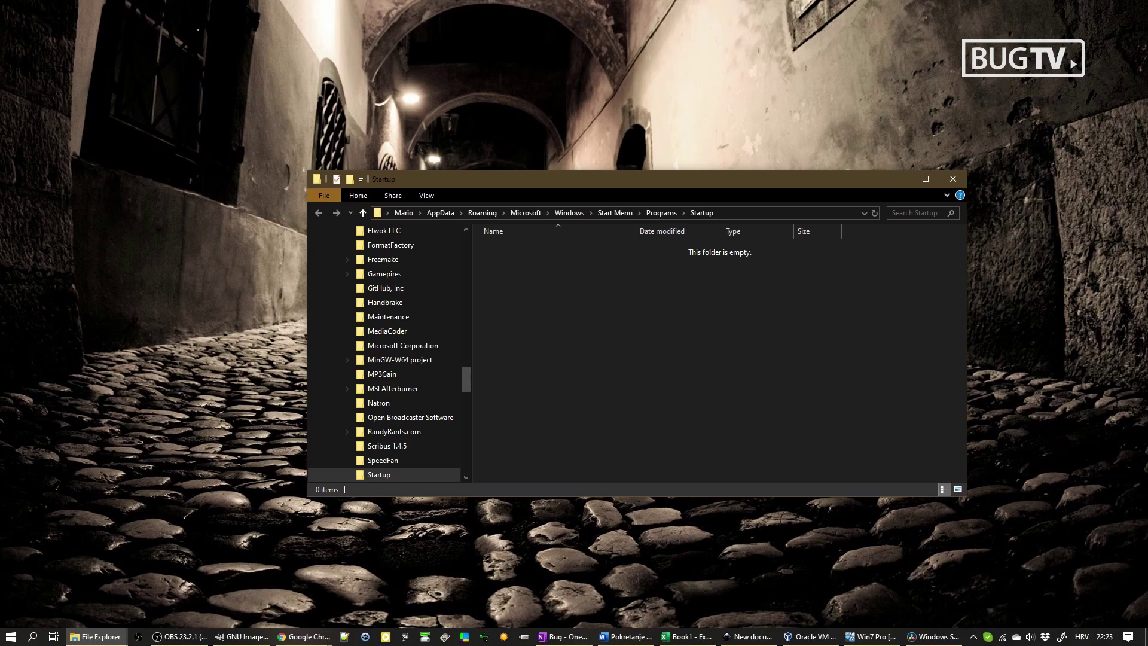
# Add an Audacity shortcut from the Start menu to the current user's Startup folder
pyautogui.click(10, 637)
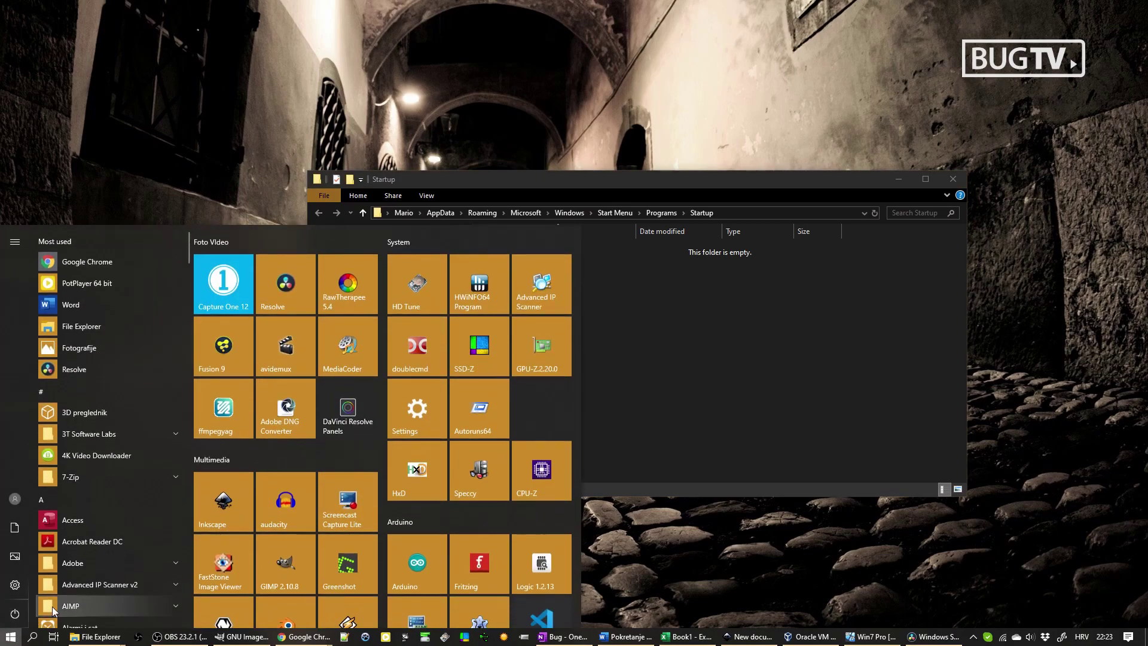
pyautogui.moveTo(286, 502); pyautogui.dragTo(567, 312)
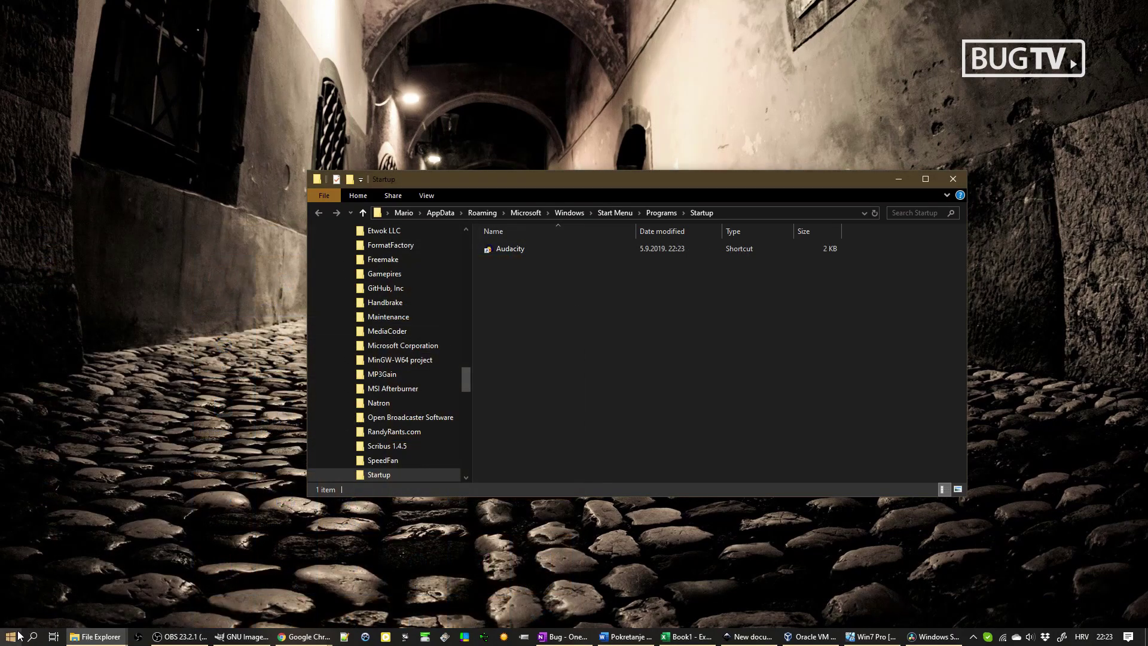
# Open the Startup folder for all users by running shell:common startup
pyautogui.press('super+r')
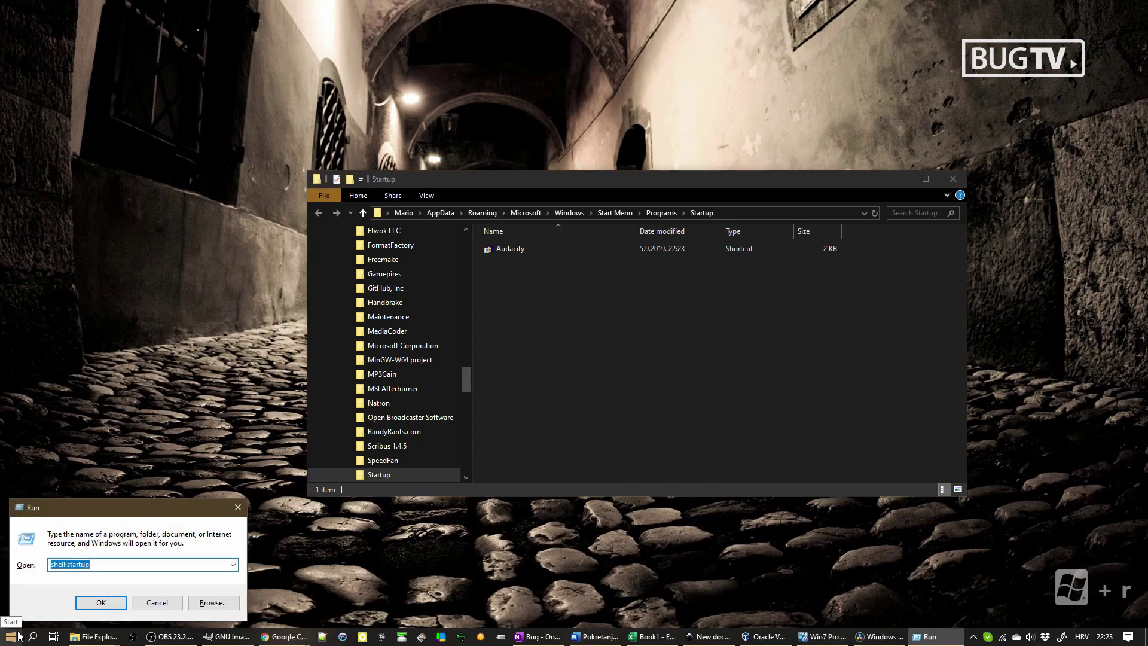
pyautogui.write('shell')
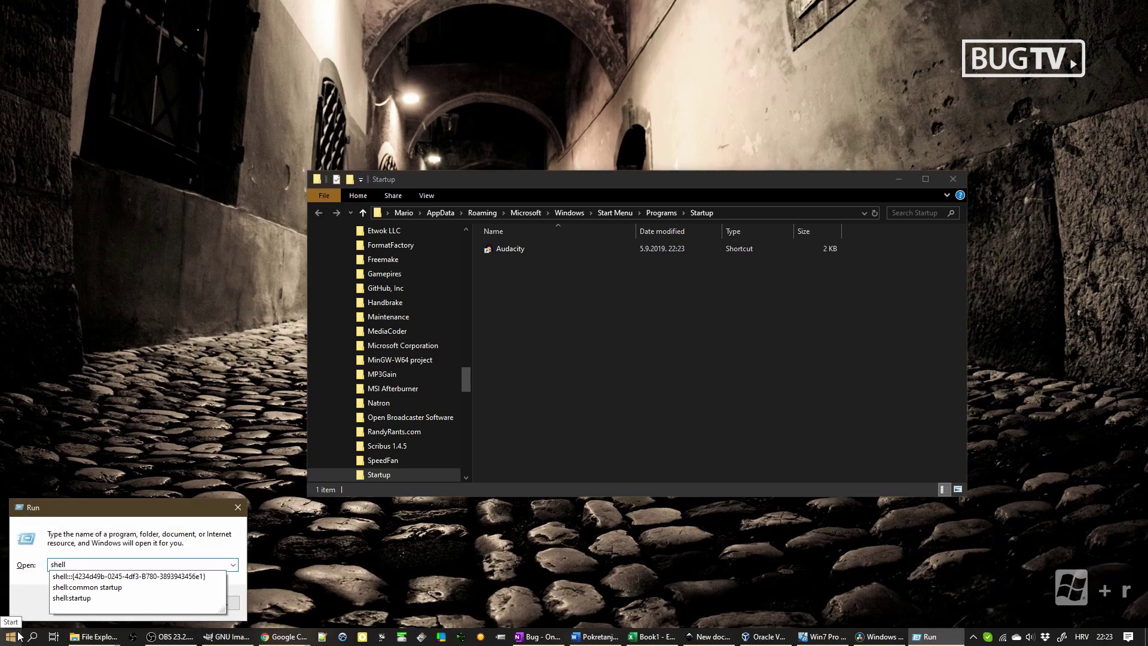
pyautogui.press('Down')
pyautogui.press('Down')
pyautogui.press('Return')
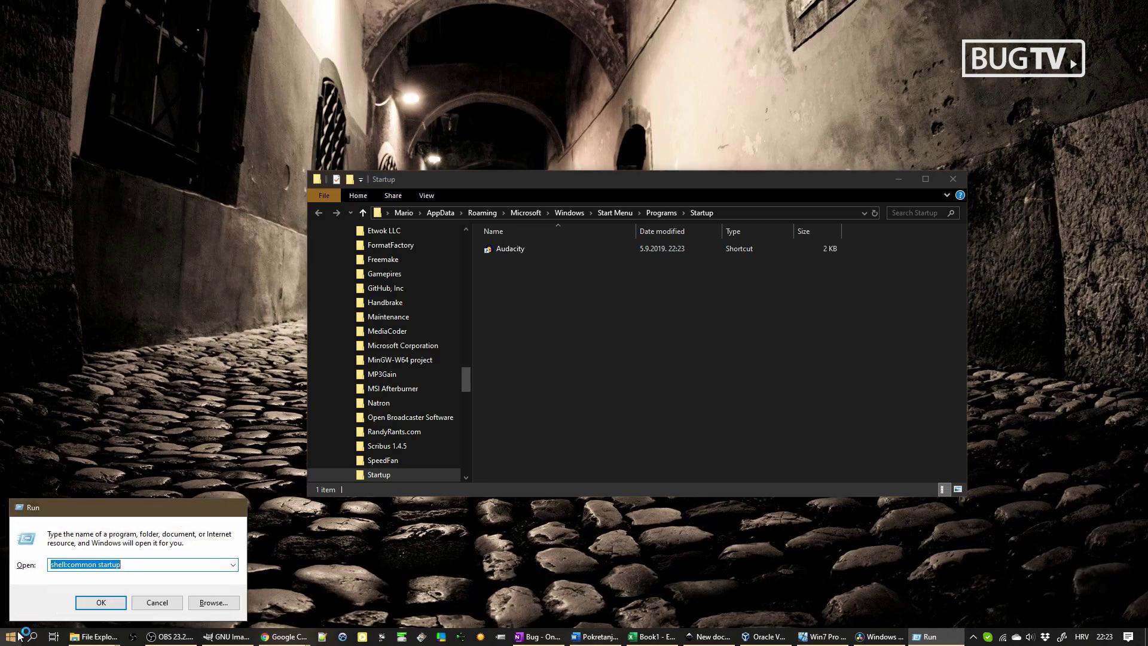
# Bring up the common Startup folder and reposition its window so both Startup folders' contents can be seen
pyautogui.press('Return')
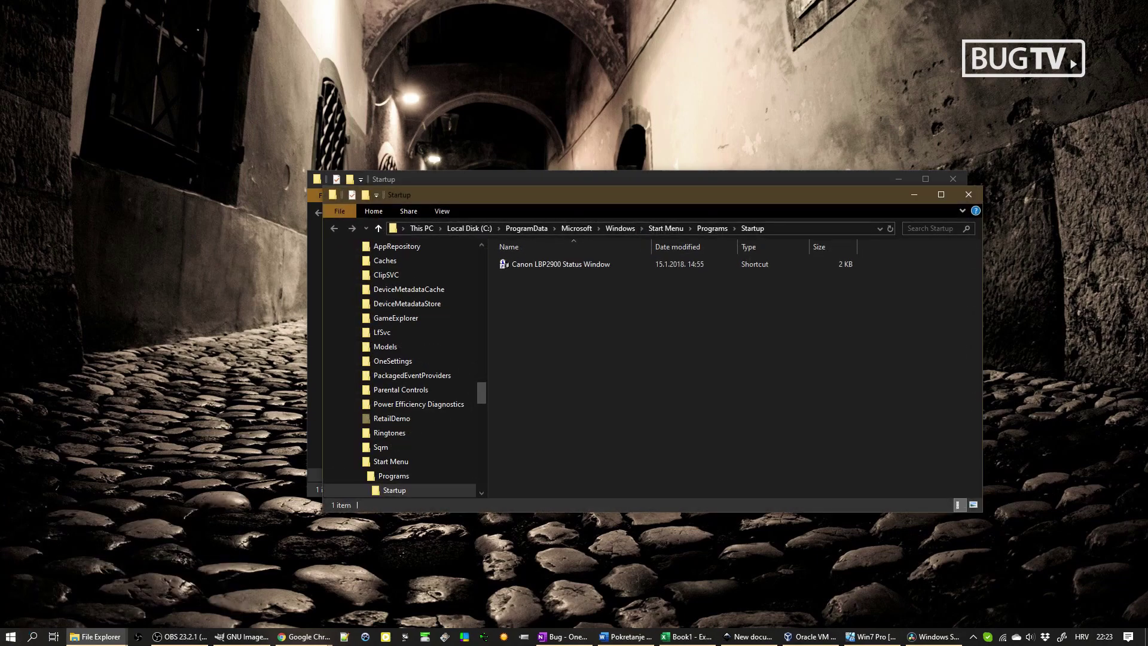
pyautogui.moveTo(559, 198); pyautogui.dragTo(618, 285)
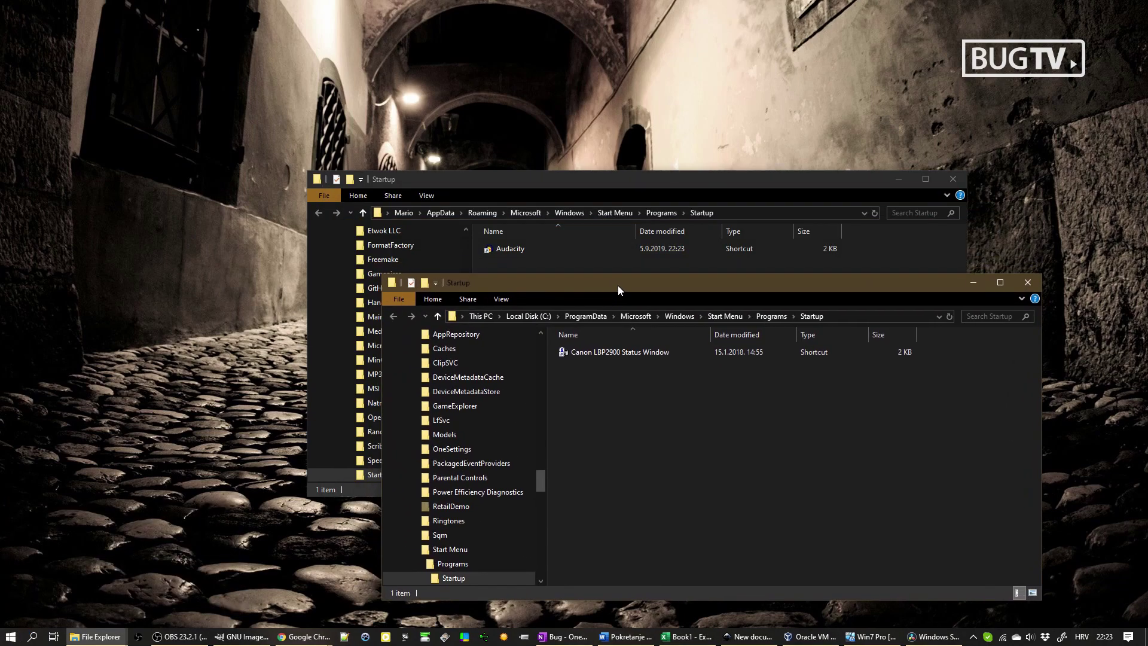
# Switch to the Windows 7 virtual machine and open the current user's Startup folder by running shell:startup
pyautogui.hotkey('alt', 'Tab')
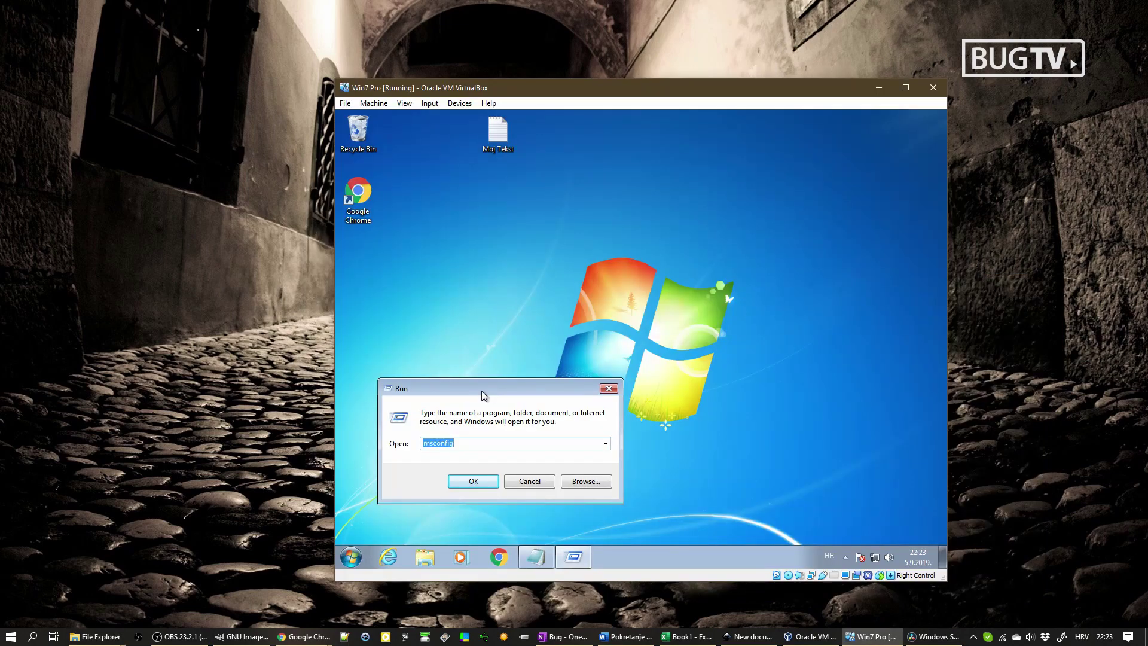
pyautogui.write('shell')
pyautogui.press('Down')
pyautogui.press('Down')
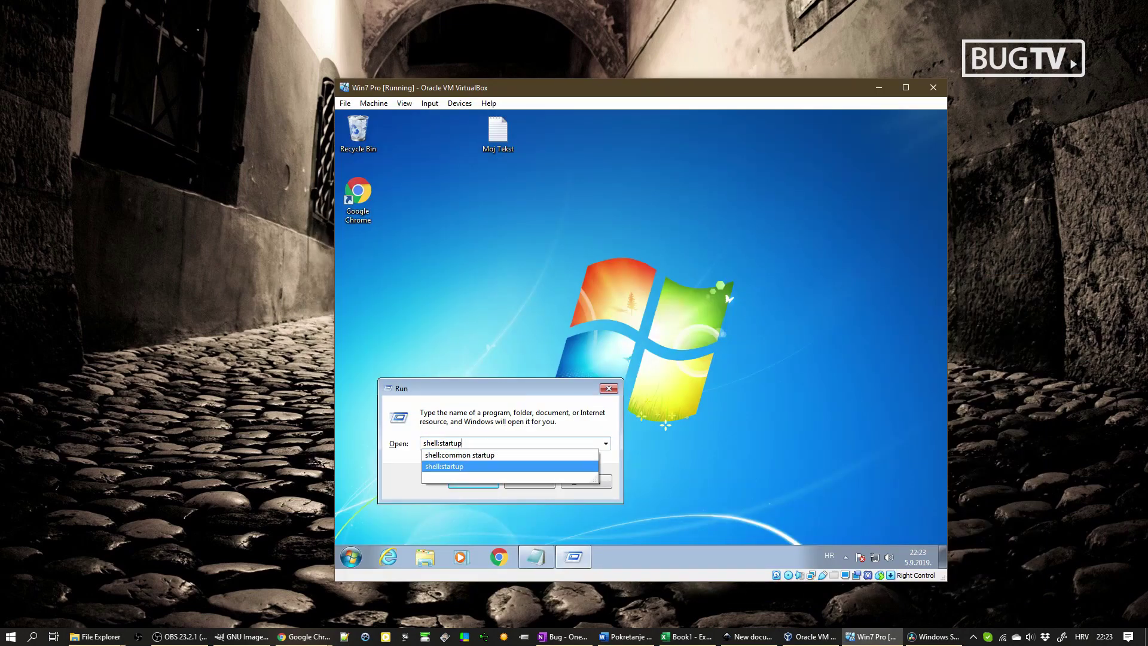
pyautogui.press('Return')
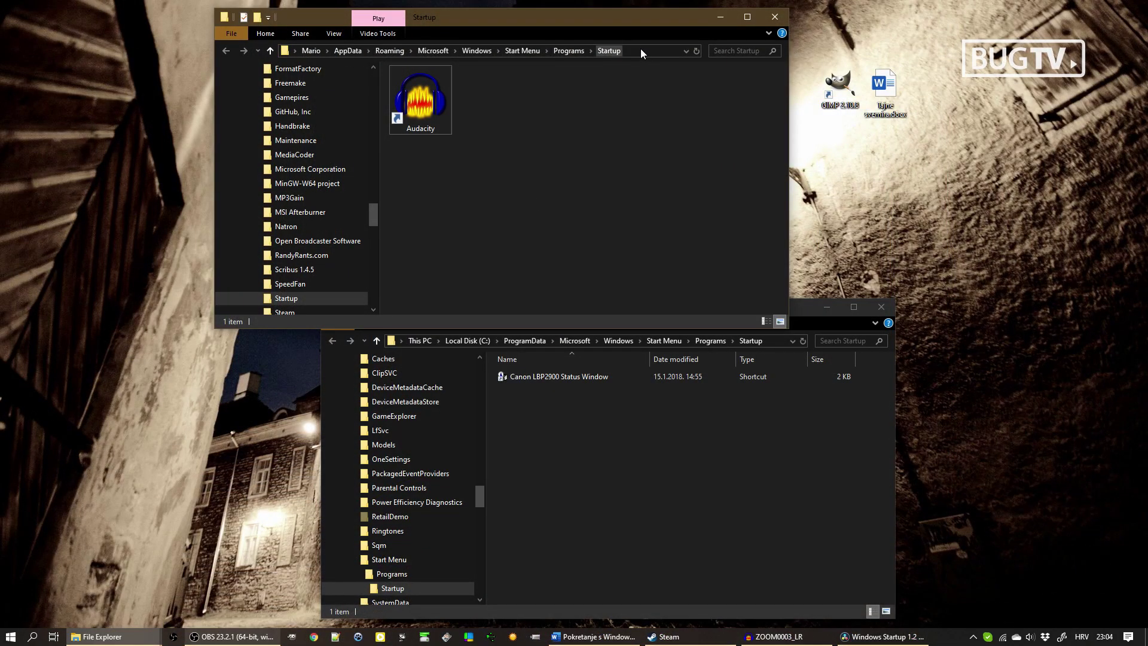
# Back on the Windows 10 host, check the full paths of the user's and the common Startup folders
pyautogui.click(641, 51)
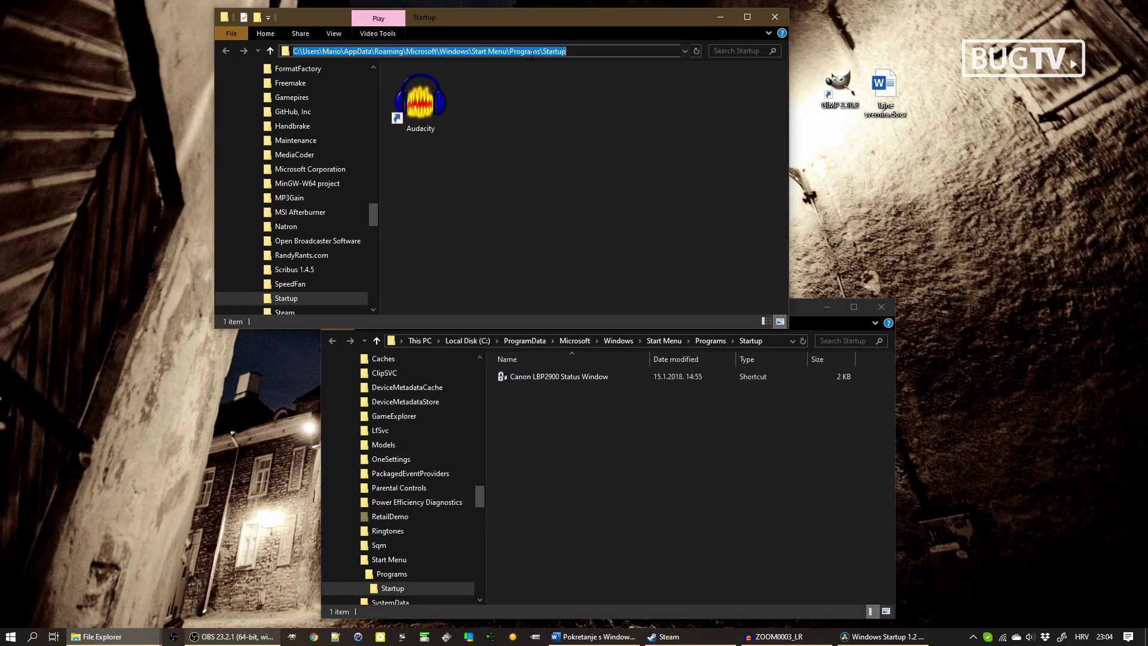
pyautogui.click(597, 484)
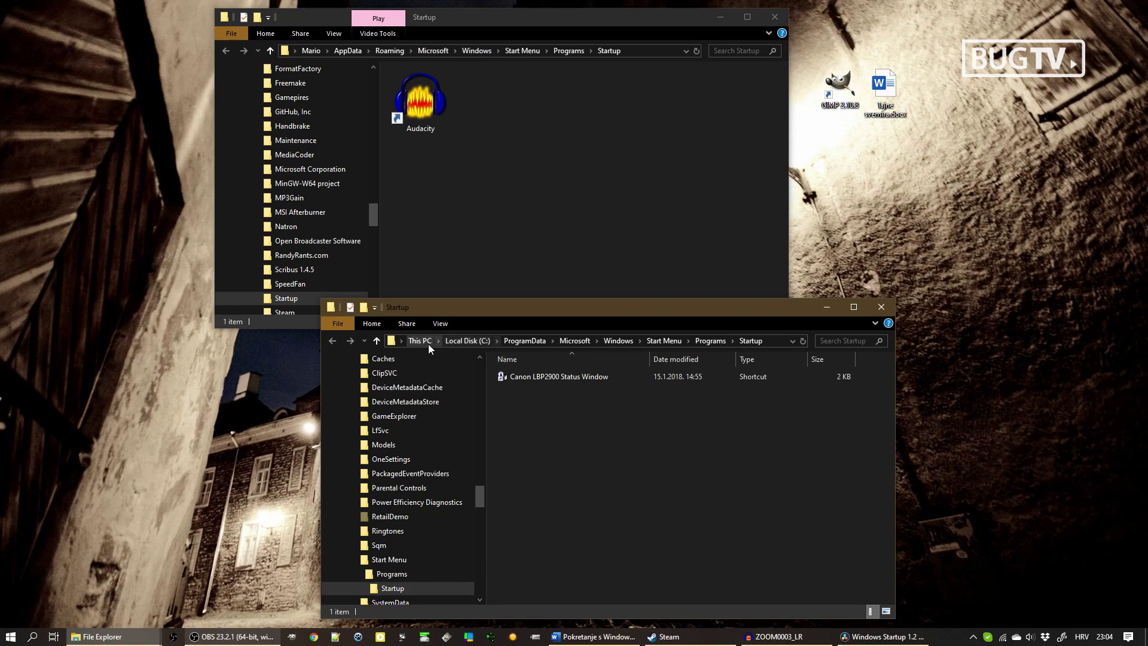
pyautogui.click(770, 338)
pyautogui.click(691, 472)
pyautogui.click(562, 23)
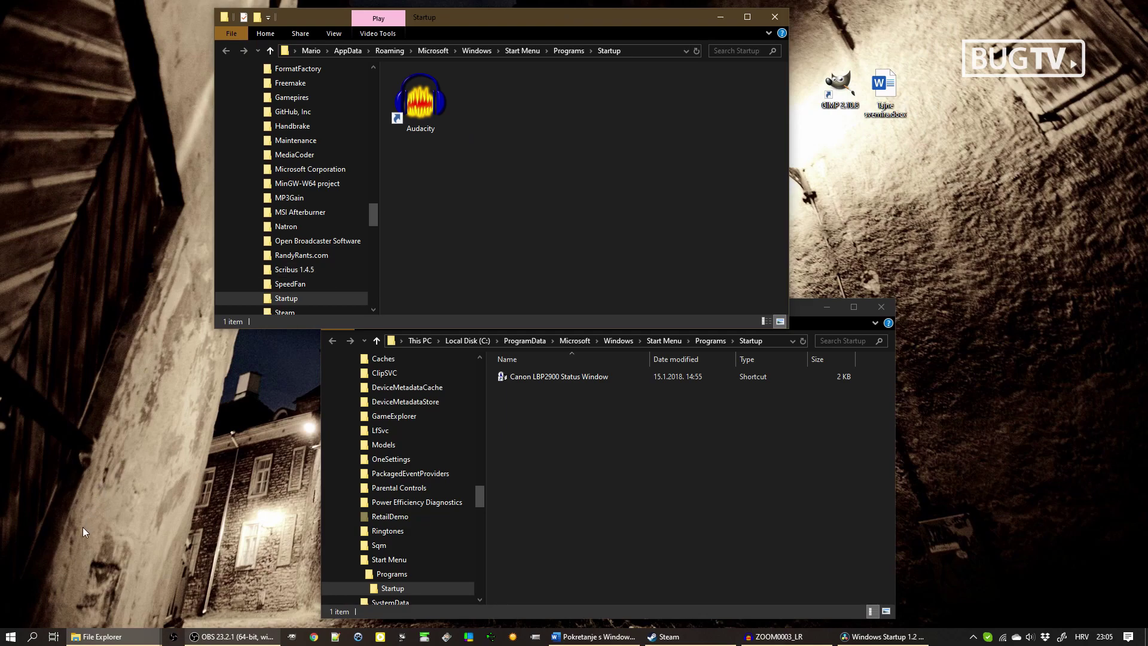
# Add a RawTherapee 5.5 shortcut from the Start menu to the current user's Startup folder
pyautogui.click(18, 638)
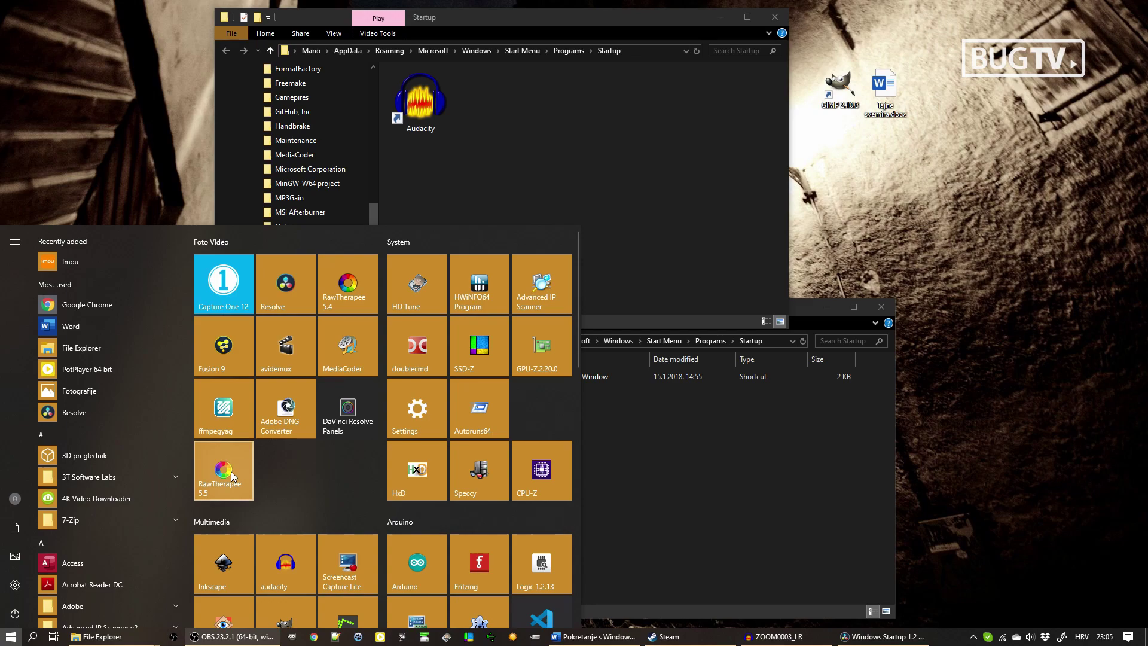
pyautogui.moveTo(231, 471); pyautogui.dragTo(558, 134)
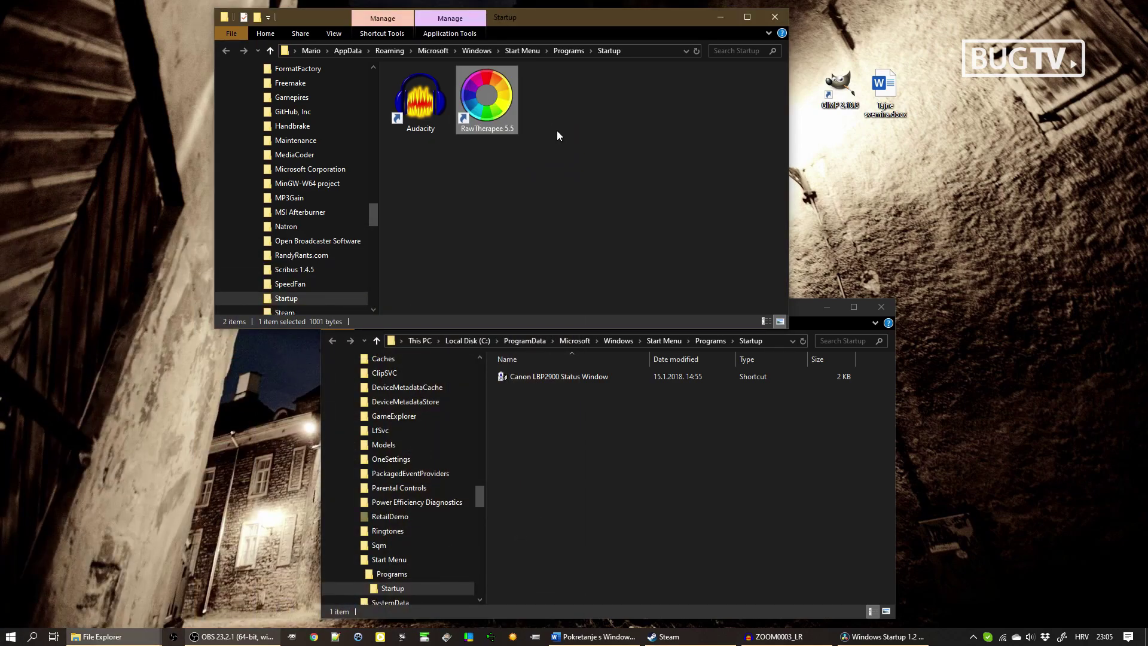
# Copy the GIMP 2.10.8 shortcut from the desktop into the current user's Startup folder
pyautogui.click(842, 90)
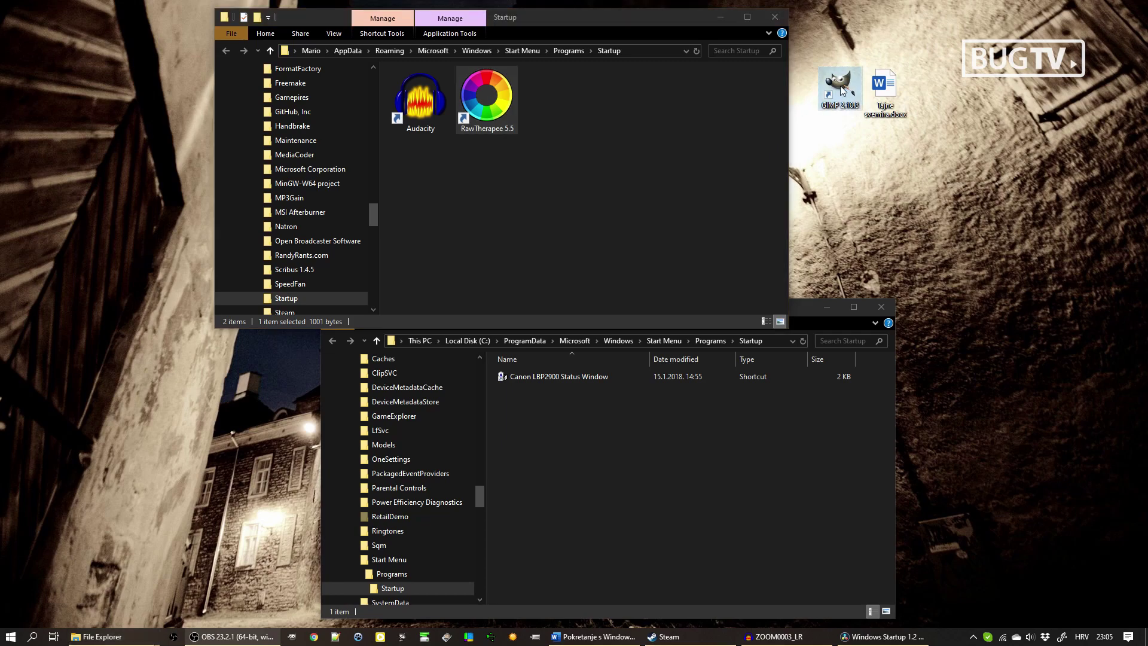
pyautogui.rightClick(840, 93)
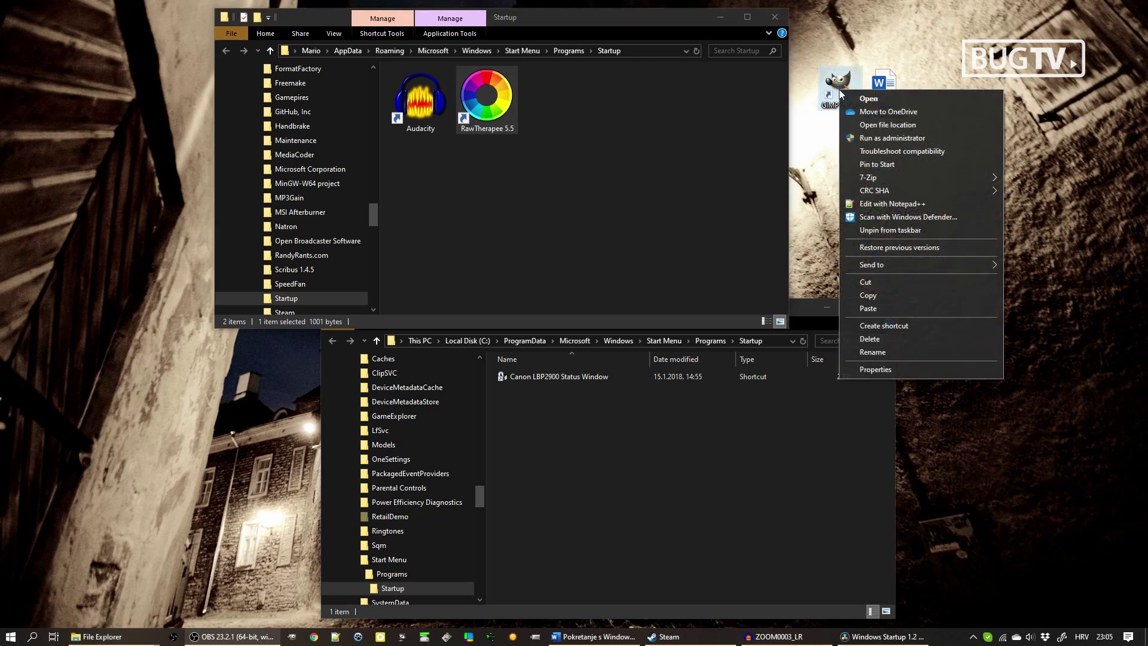
pyautogui.click(905, 301)
pyautogui.rightClick(550, 96)
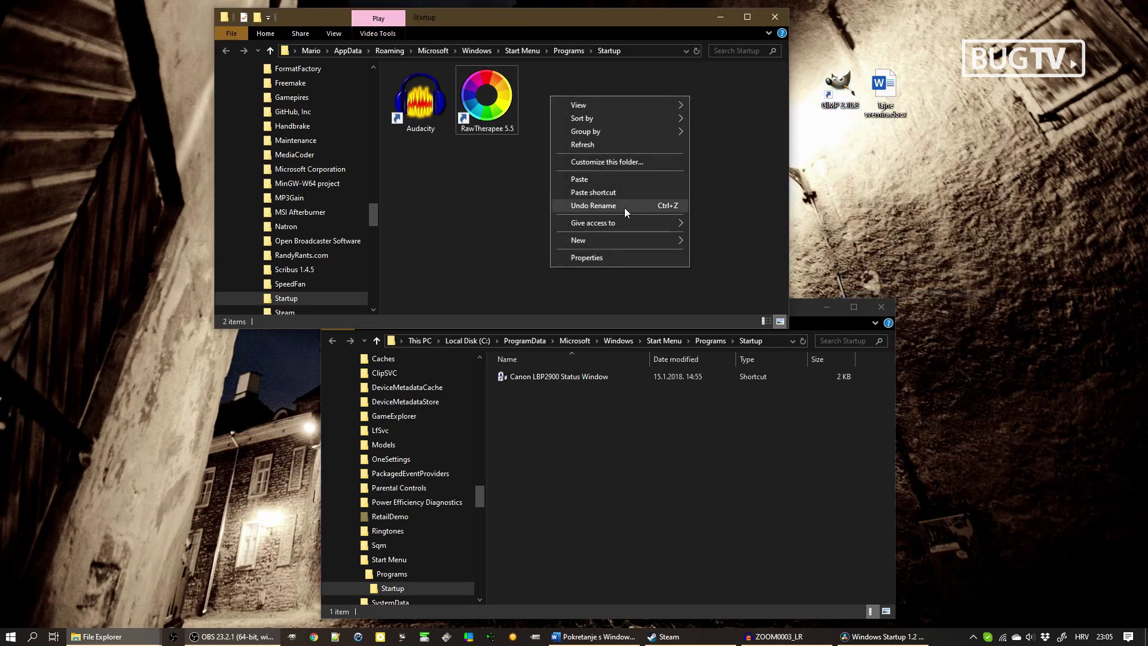
pyautogui.click(609, 181)
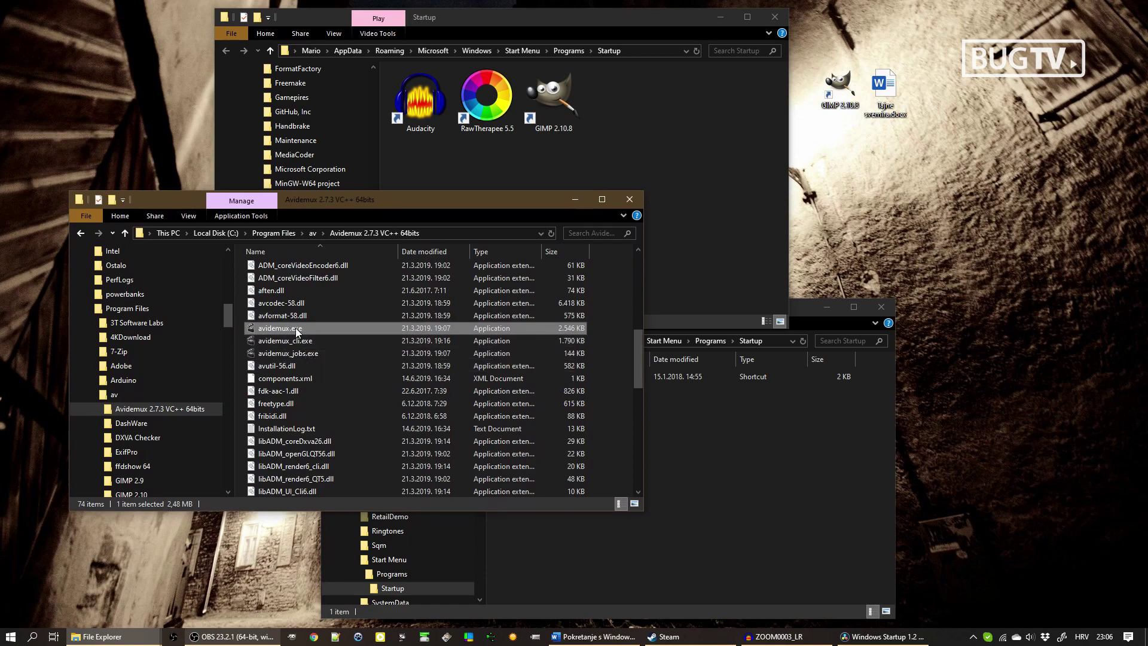
# Copy avidemux.exe from the Avidemux 2.7.3 program folder and paste it as a shortcut into the user's Startup folder
pyautogui.rightClick(296, 332)
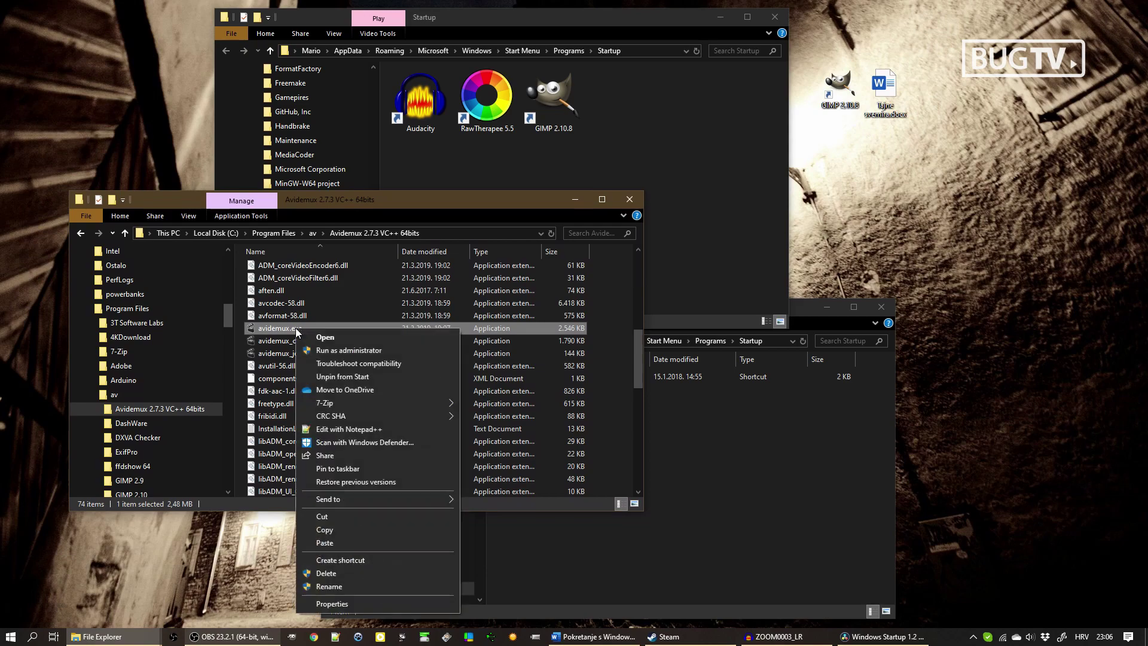
pyautogui.click(367, 532)
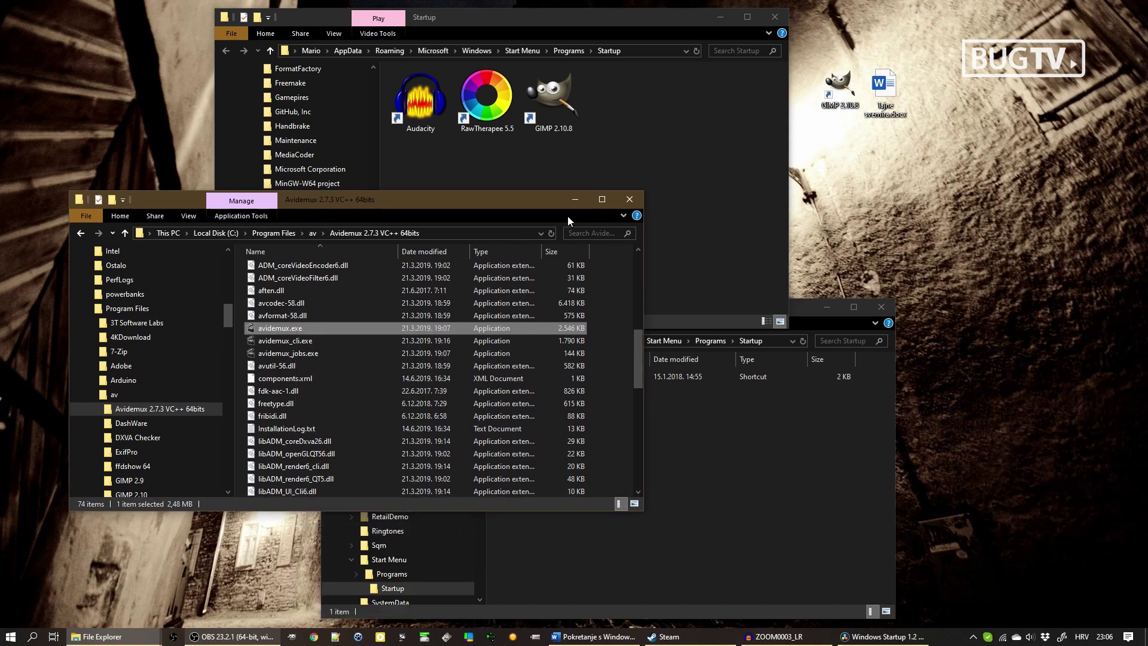
pyautogui.click(644, 114)
pyautogui.rightClick(643, 114)
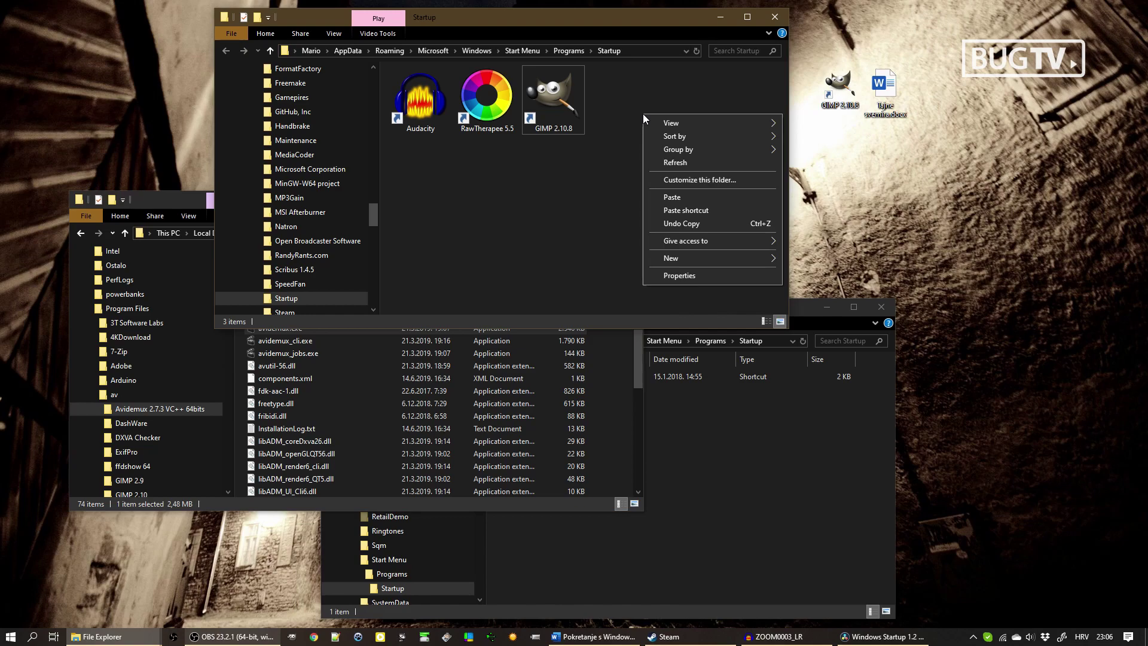
pyautogui.click(714, 212)
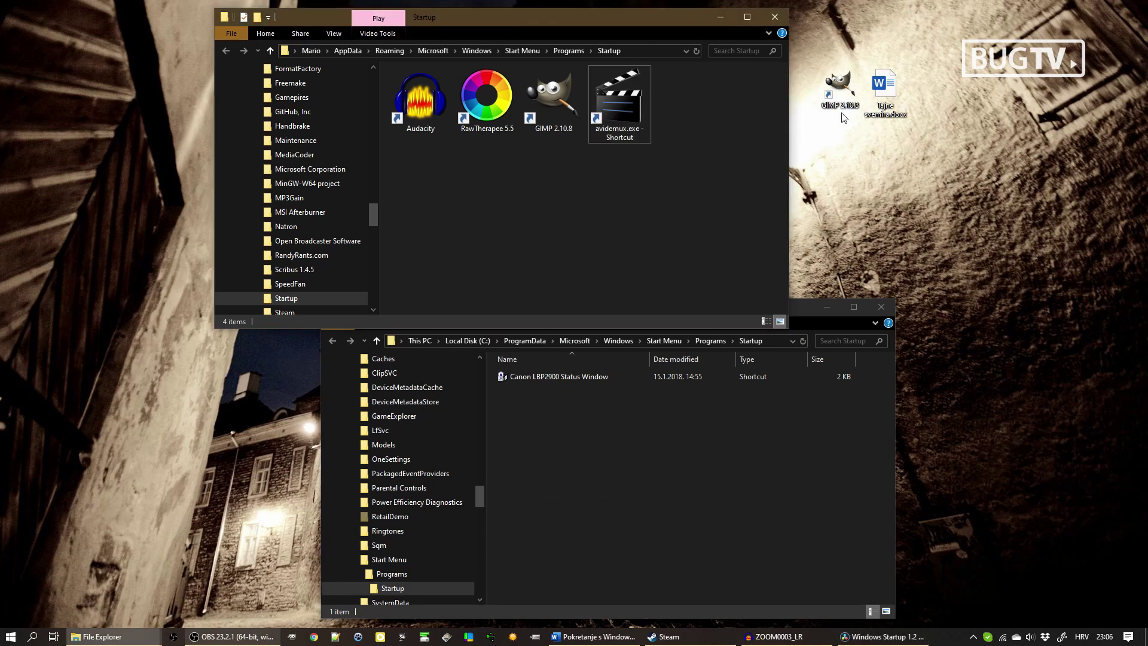
# Create a shortcut to the desktop document Tajne svemira.docx in the current user's Startup folder
pyautogui.moveTo(885, 89); pyautogui.dragTo(496, 217)
pyautogui.press('alt')
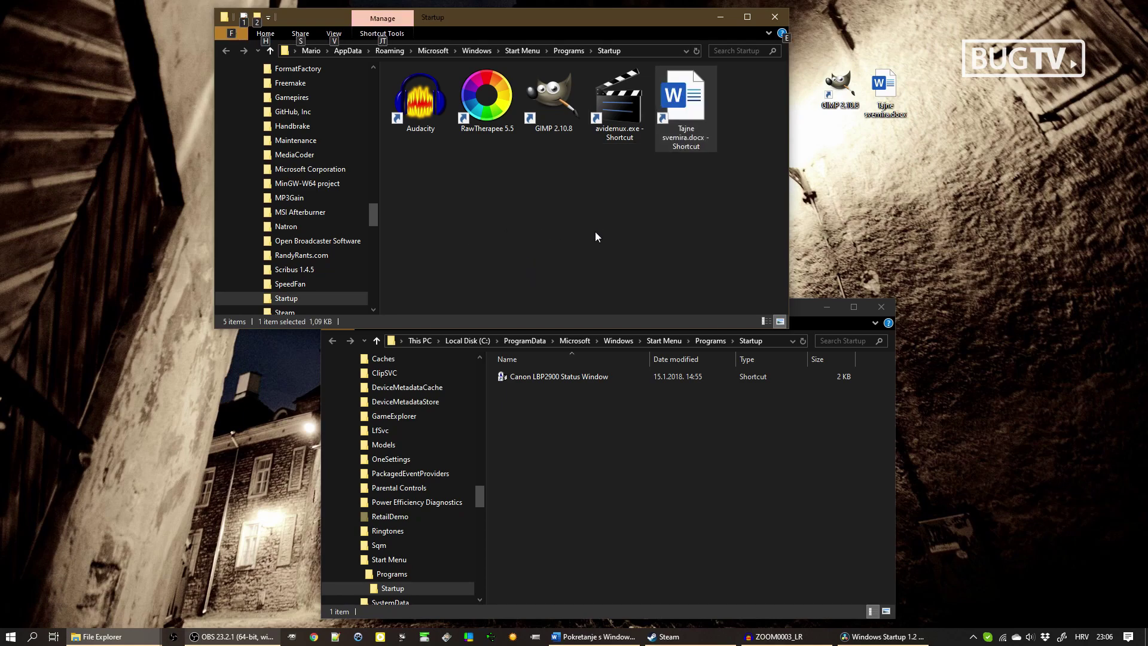
# Open the properties of the Audacity shortcut in the Startup folder and view the available Run window modes
pyautogui.click(428, 106)
pyautogui.rightClick(428, 105)
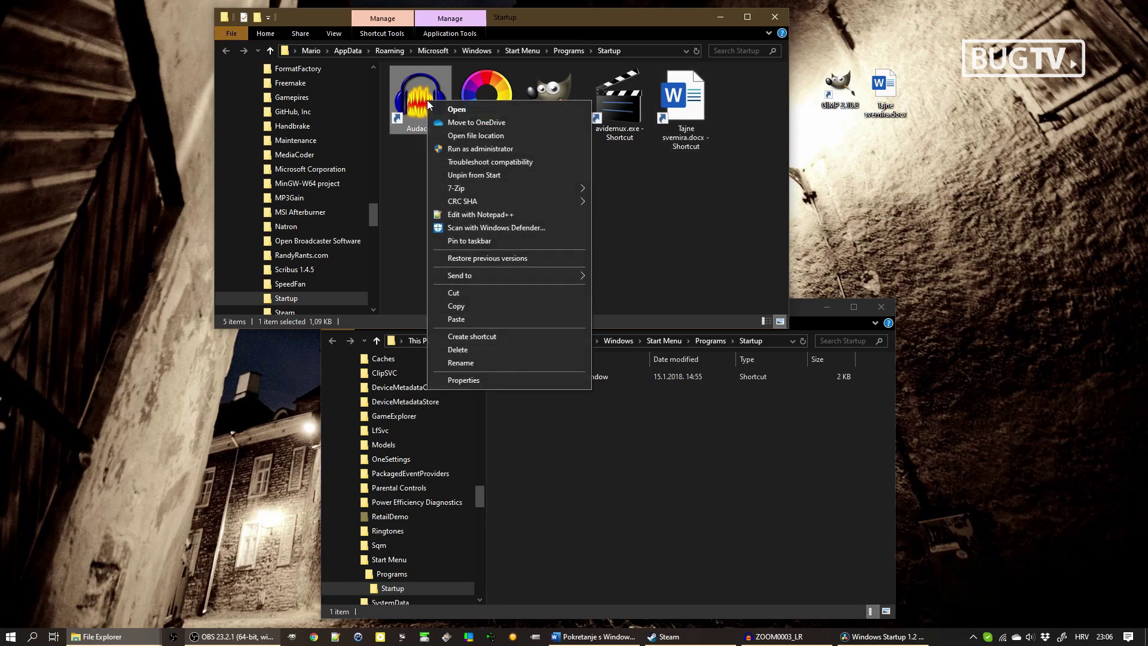
pyautogui.click(502, 381)
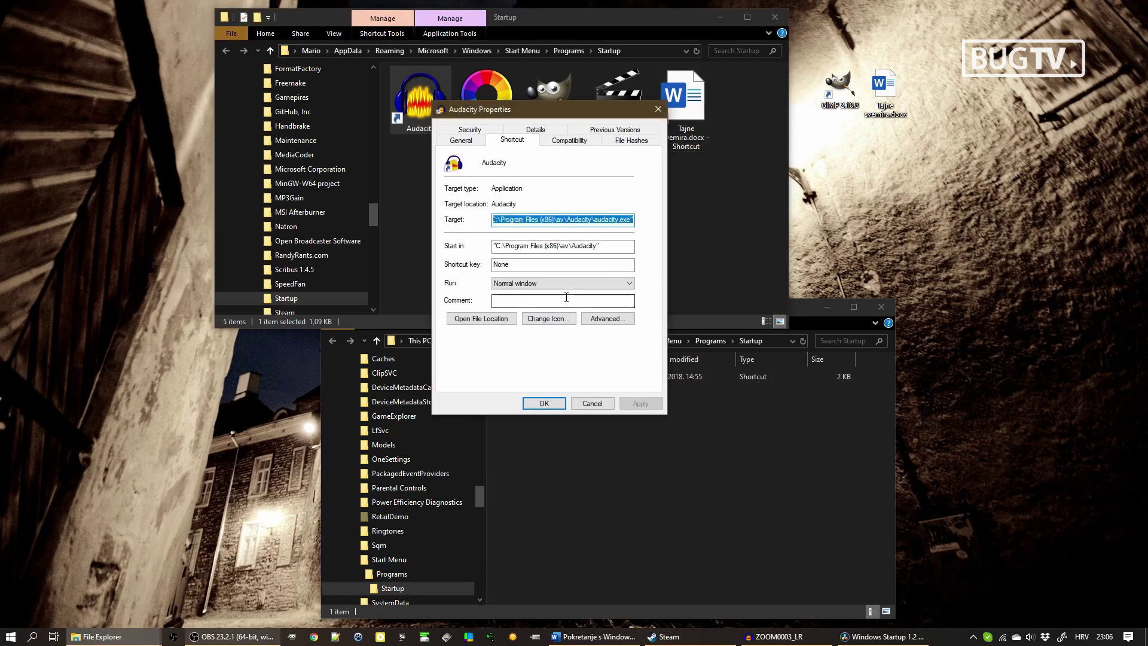
pyautogui.click(565, 281)
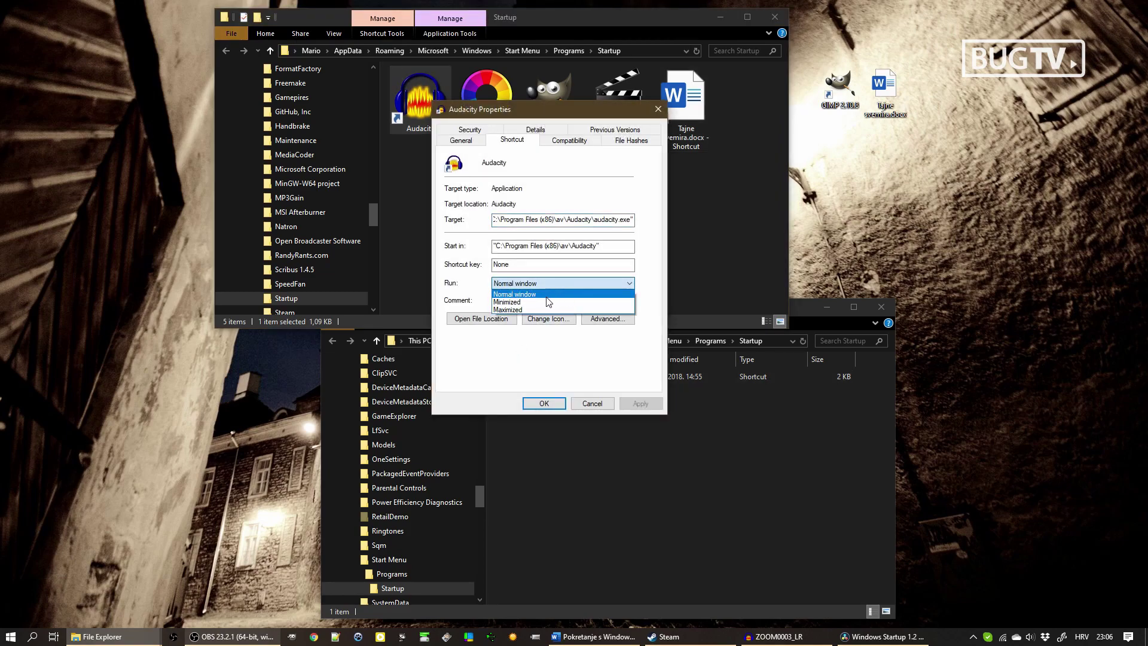
pyautogui.click(619, 336)
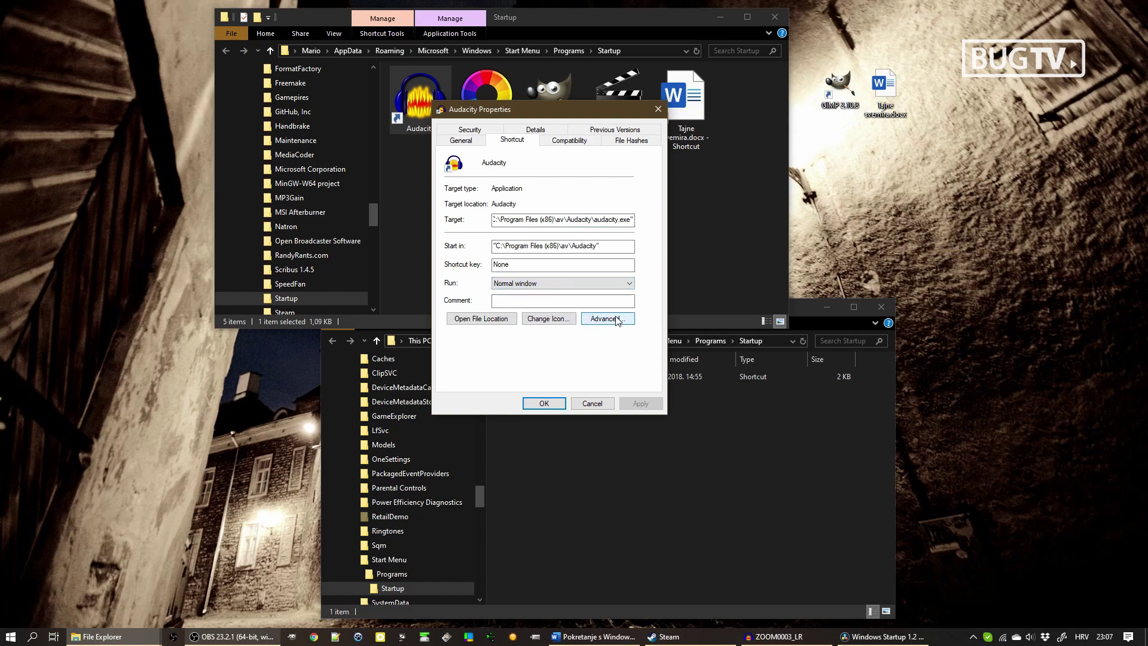
# Try enabling Run as administrator in the Audacity shortcut's advanced properties, then cancel it
pyautogui.click(617, 320)
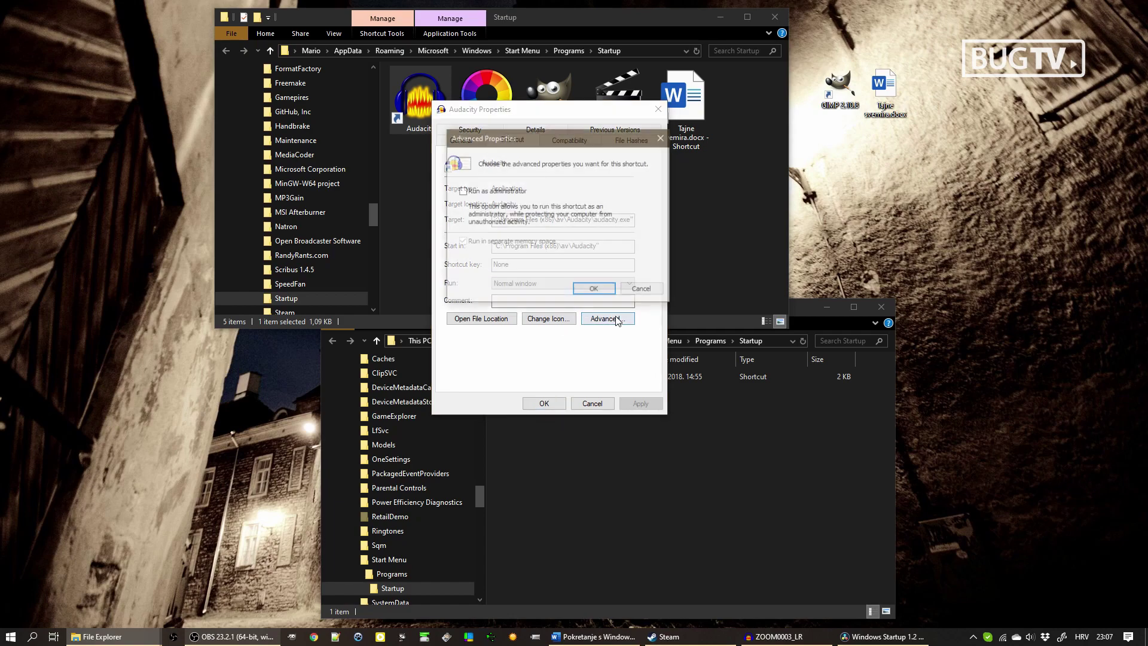
pyautogui.click(499, 191)
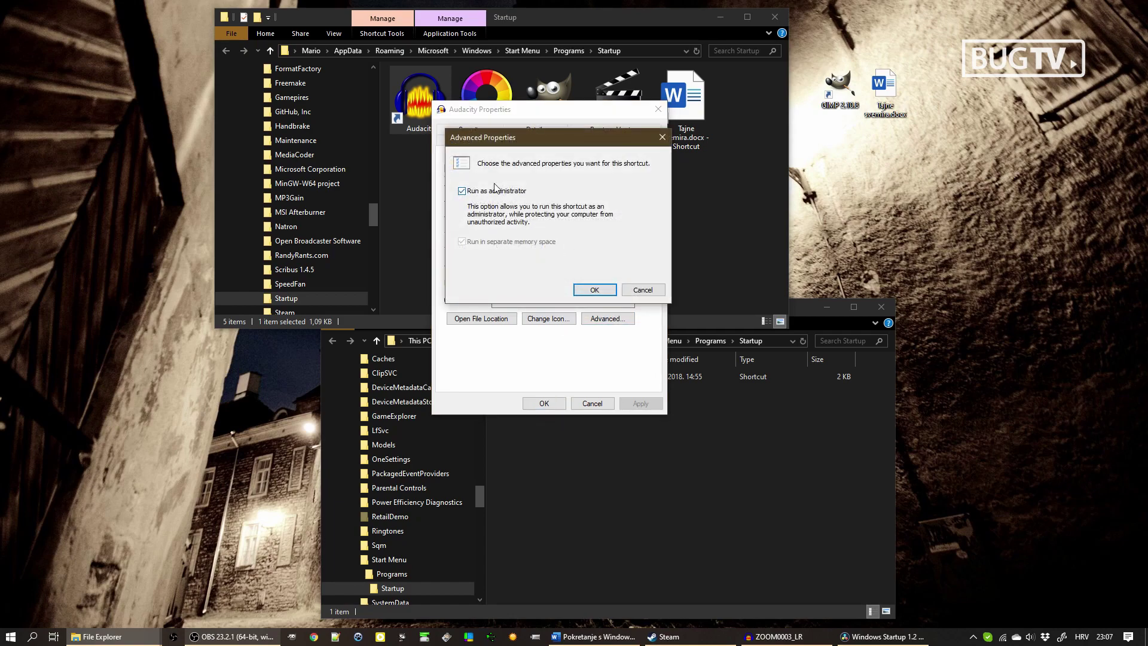
pyautogui.click(642, 289)
# Enable compatibility mode for the Audacity shortcut and choose Windows 8 as the target version
pyautogui.click(573, 141)
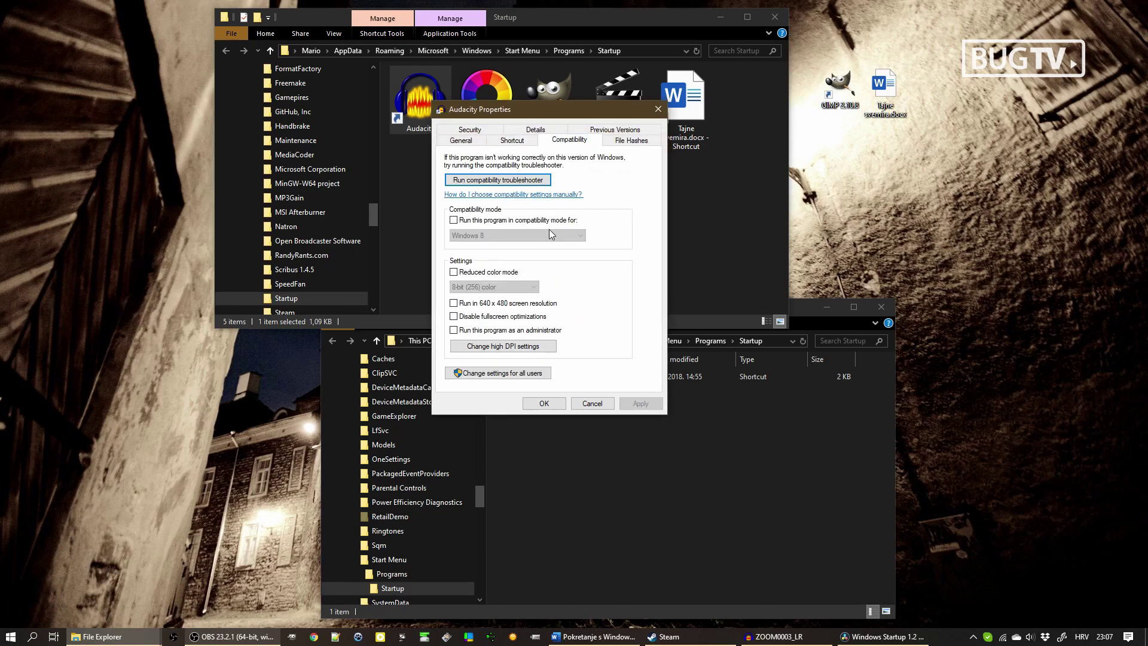
pyautogui.click(523, 221)
pyautogui.click(534, 235)
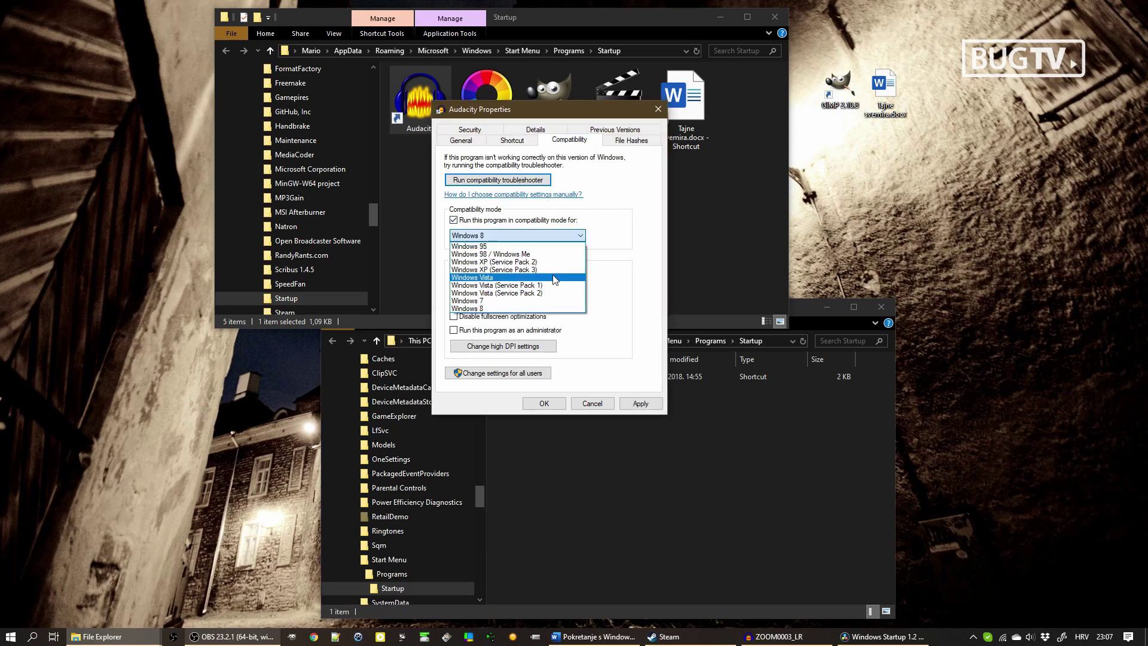
pyautogui.click(538, 308)
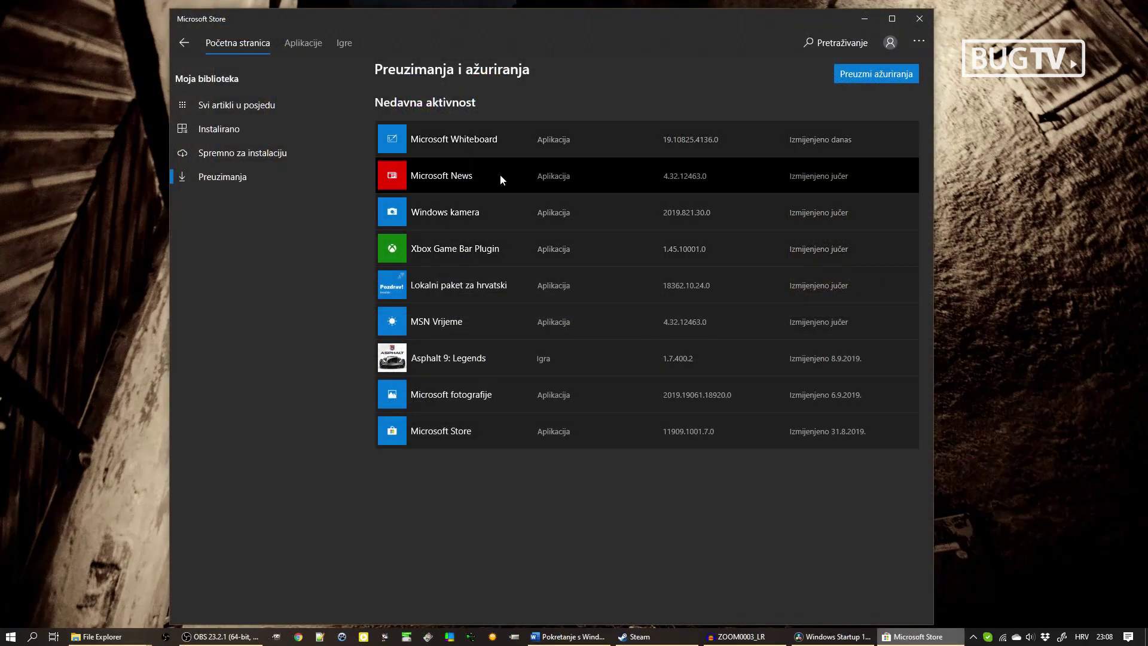
# Open the Microsoft News page in Microsoft Store and look through its details
pyautogui.click(500, 174)
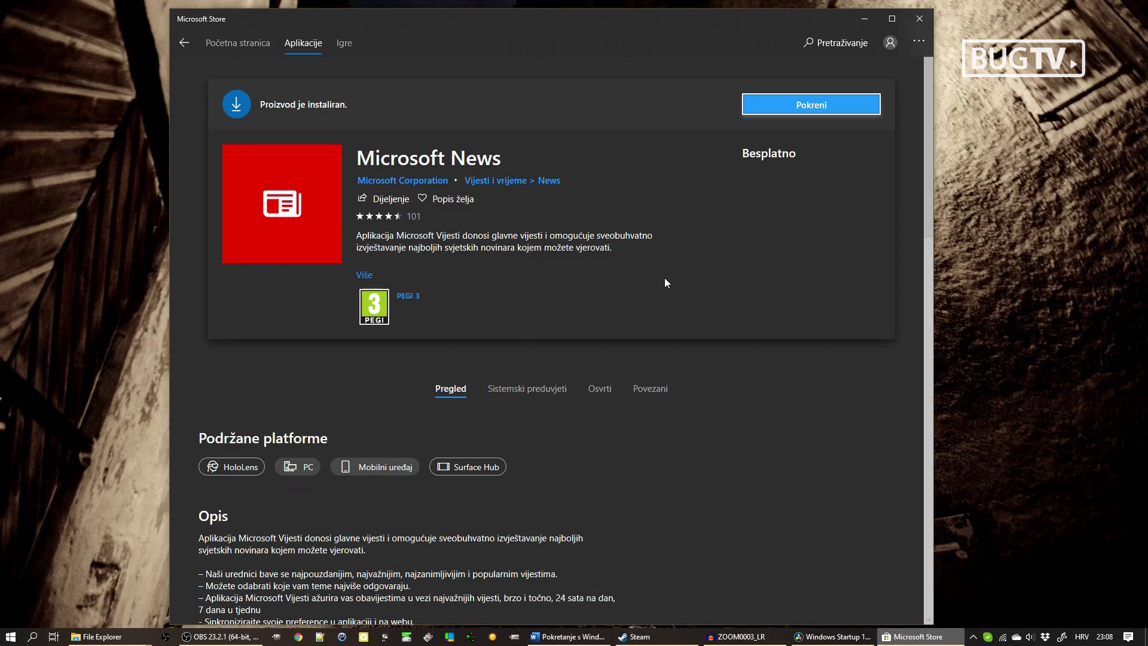
pyautogui.scroll(-10, 734, 297)
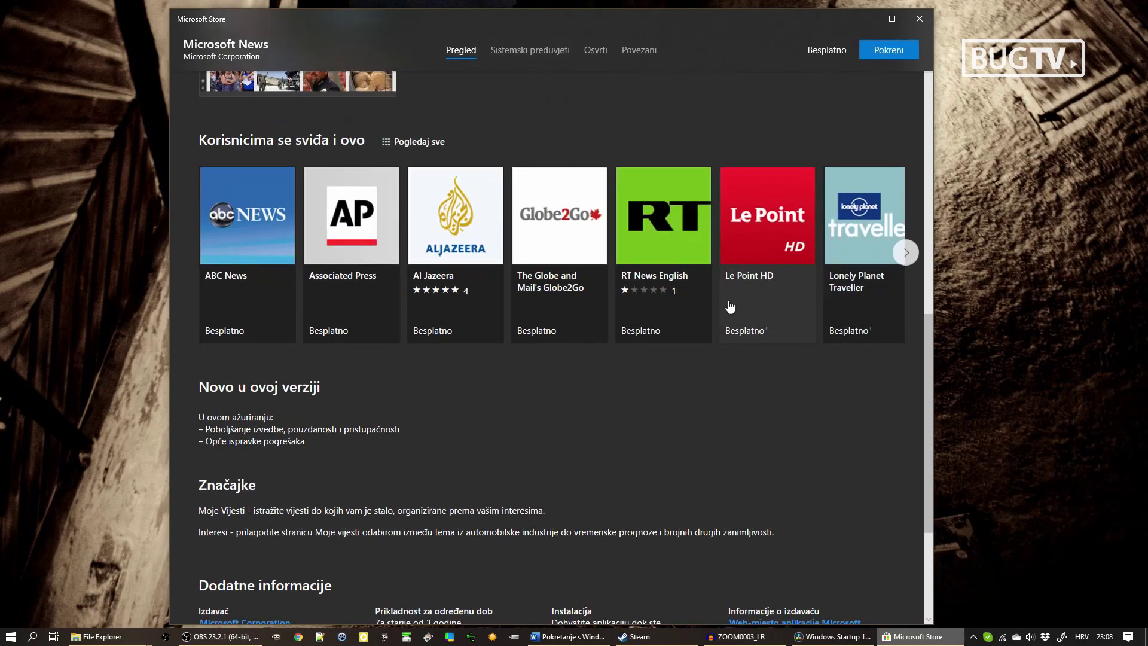
pyautogui.scroll(5, 735, 297)
pyautogui.scroll(5, 731, 307)
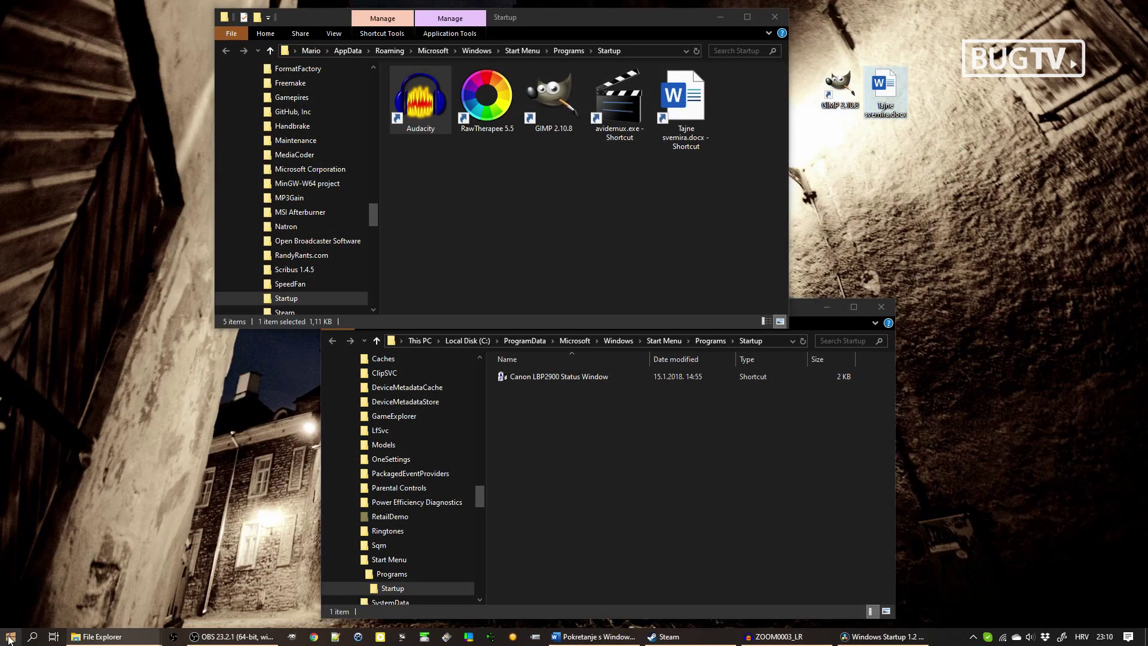
# Find the Stopwatch + Timer app by browsing the Start menu's app list and searching for stop
pyautogui.click(9, 637)
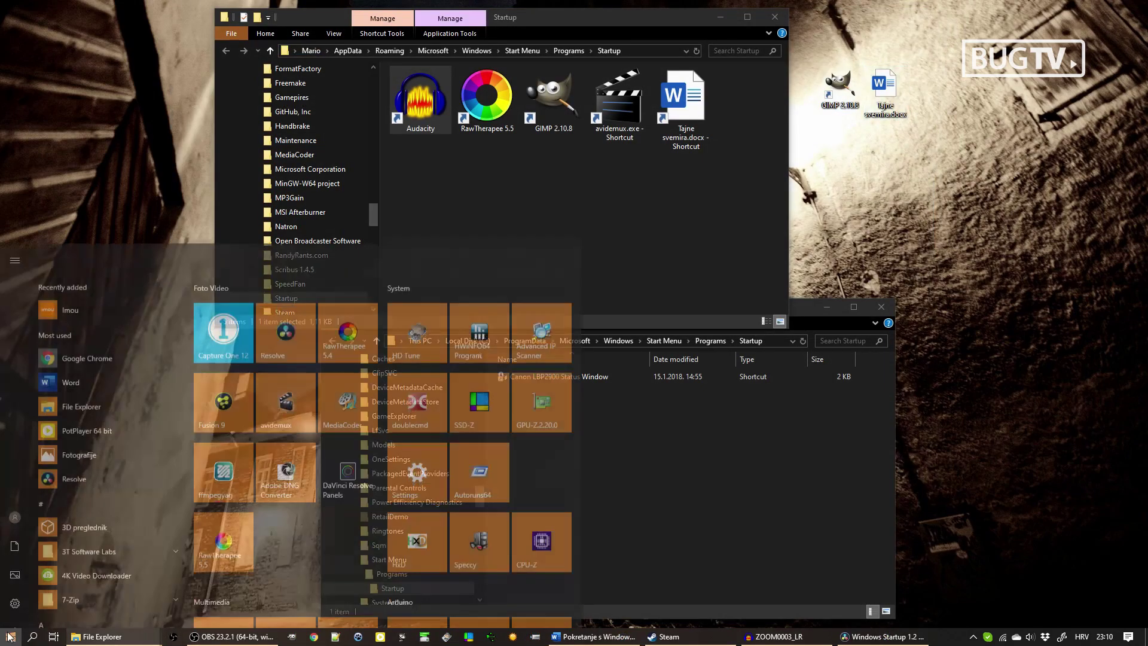
pyautogui.scroll(-5, 182, 324)
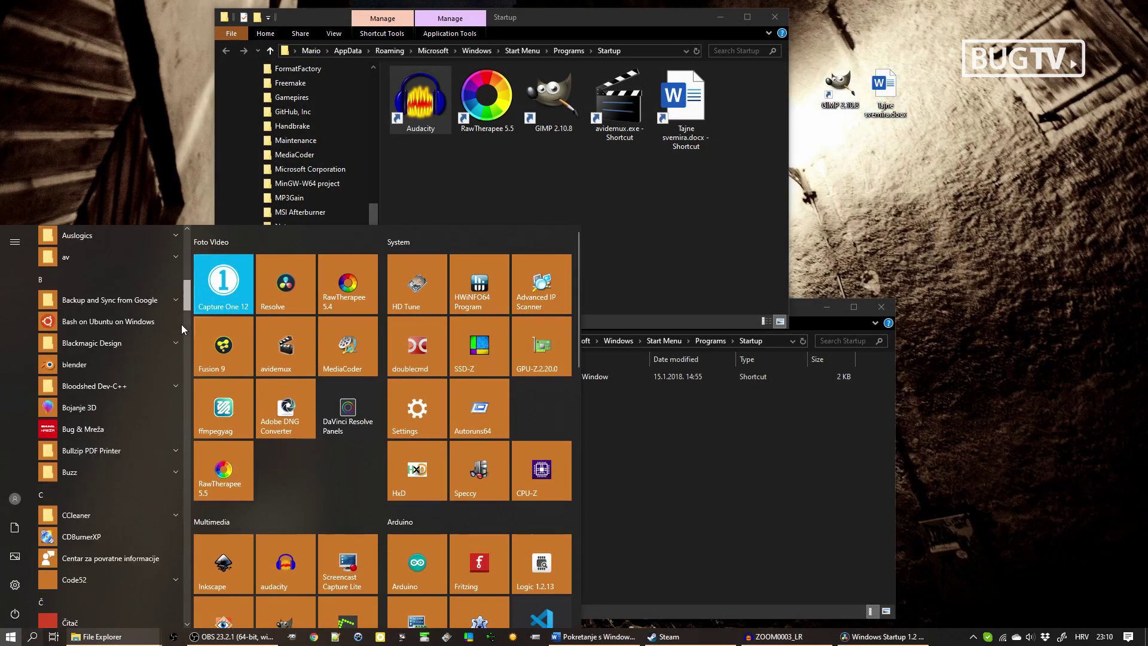
pyautogui.moveTo(181, 324); pyautogui.dragTo(203, 553)
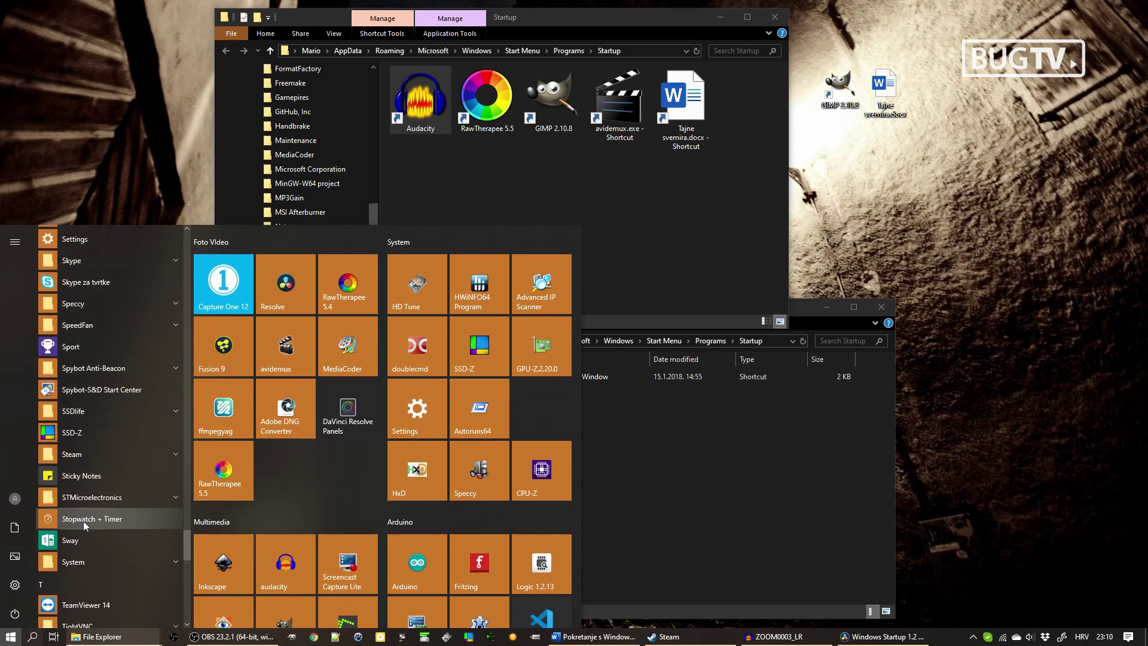
pyautogui.write('stop')
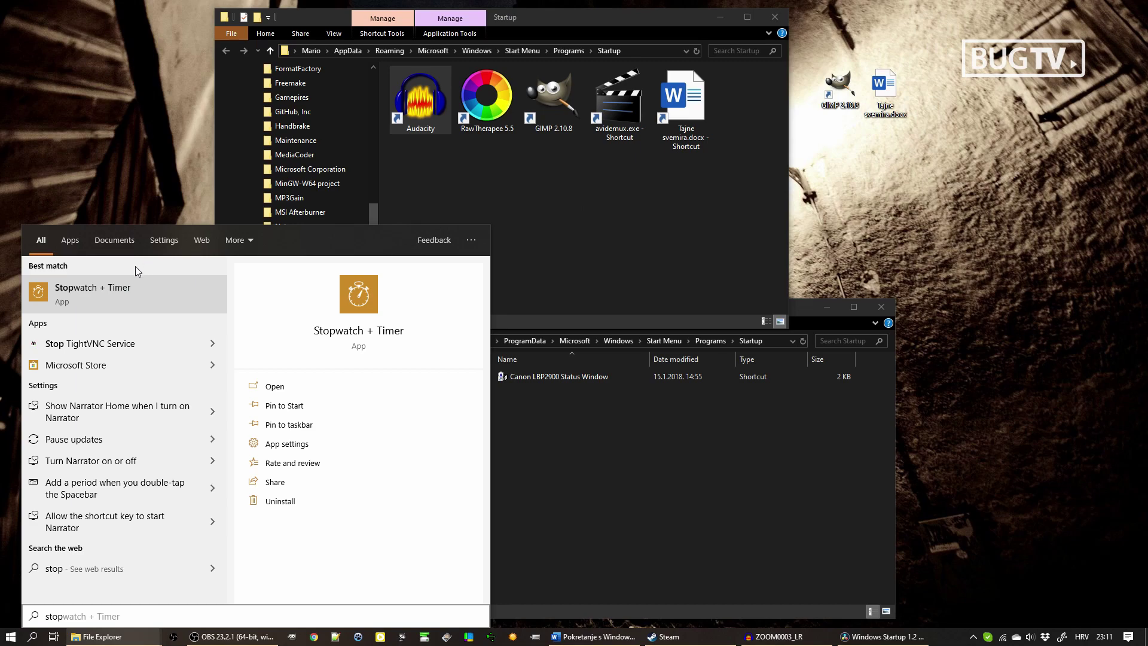
# Check which context options the Stopwatch + Timer app offers in the search results
pyautogui.rightClick(123, 294)
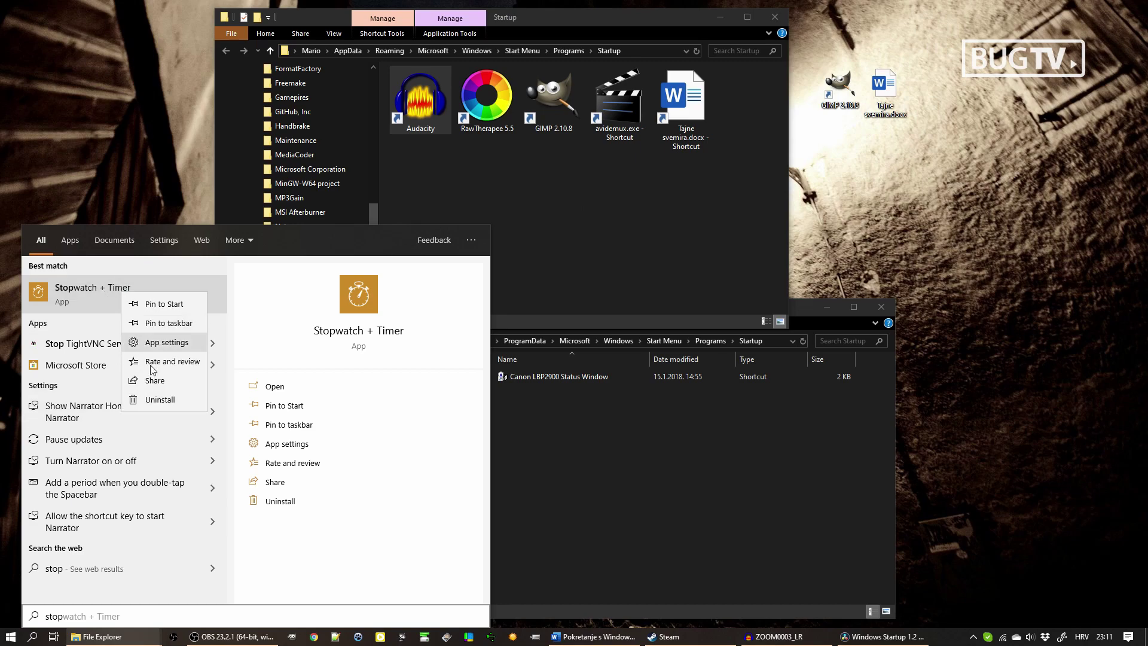
pyautogui.click(594, 195)
pyautogui.press('super+r')
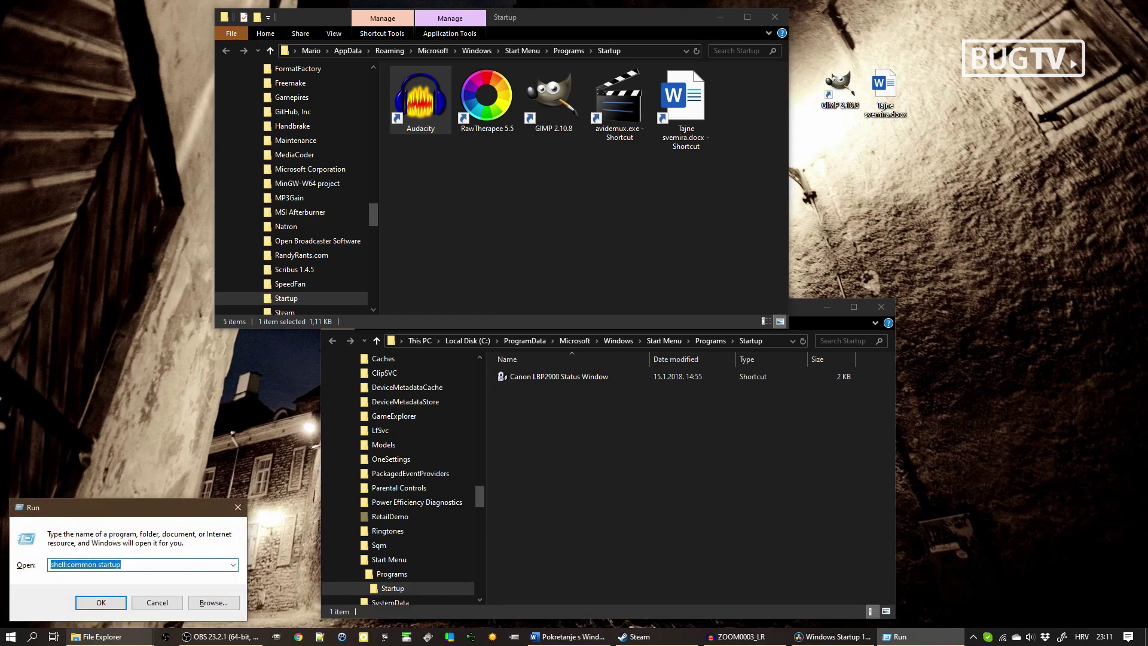
pyautogui.write('shell')
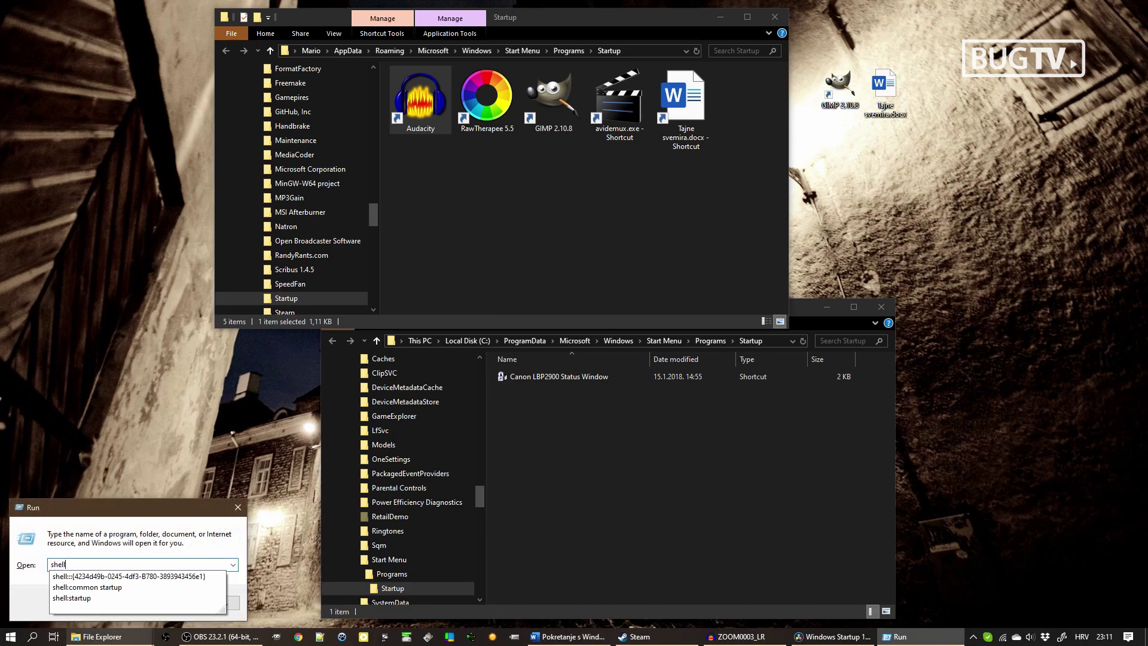
pyautogui.press('Down')
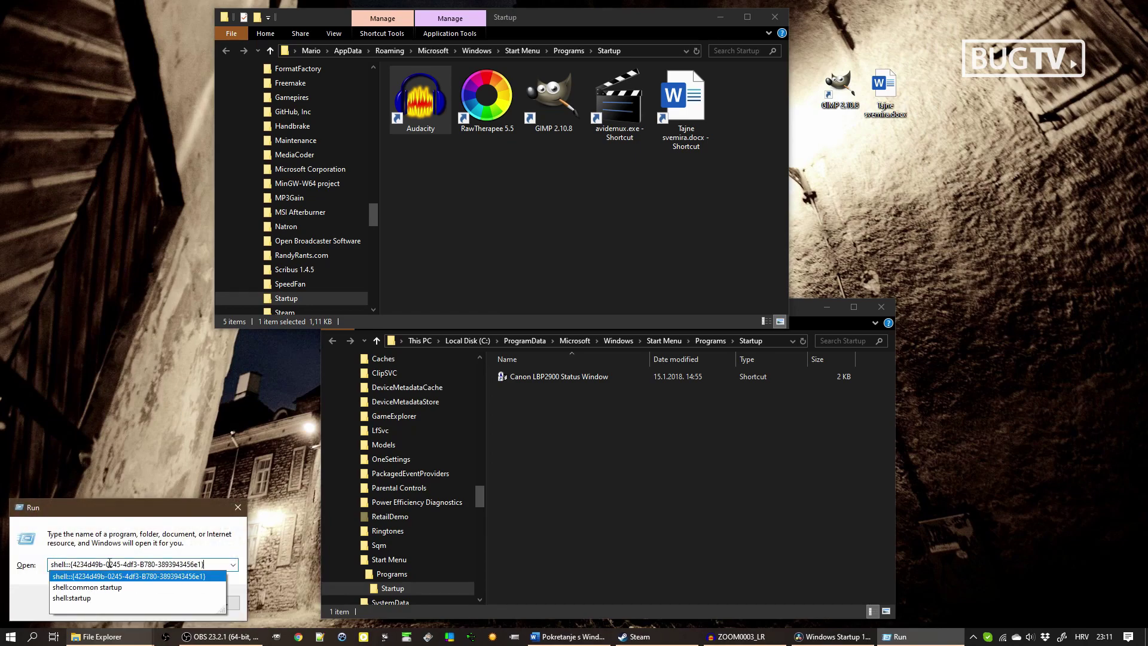
pyautogui.click(167, 578)
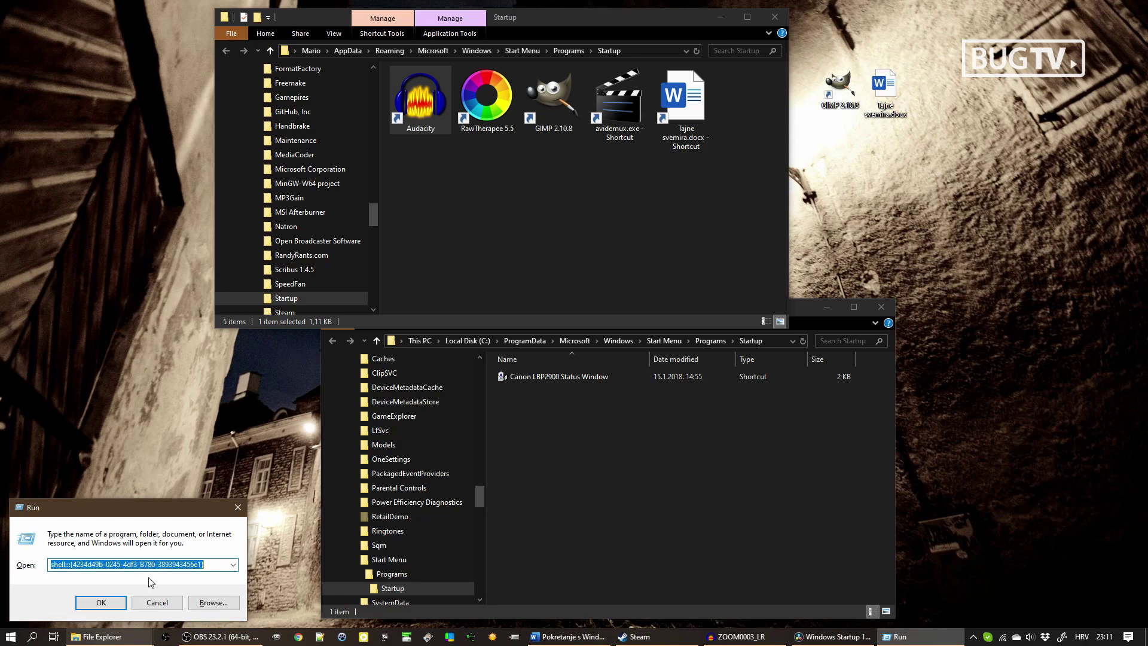
pyautogui.click(106, 605)
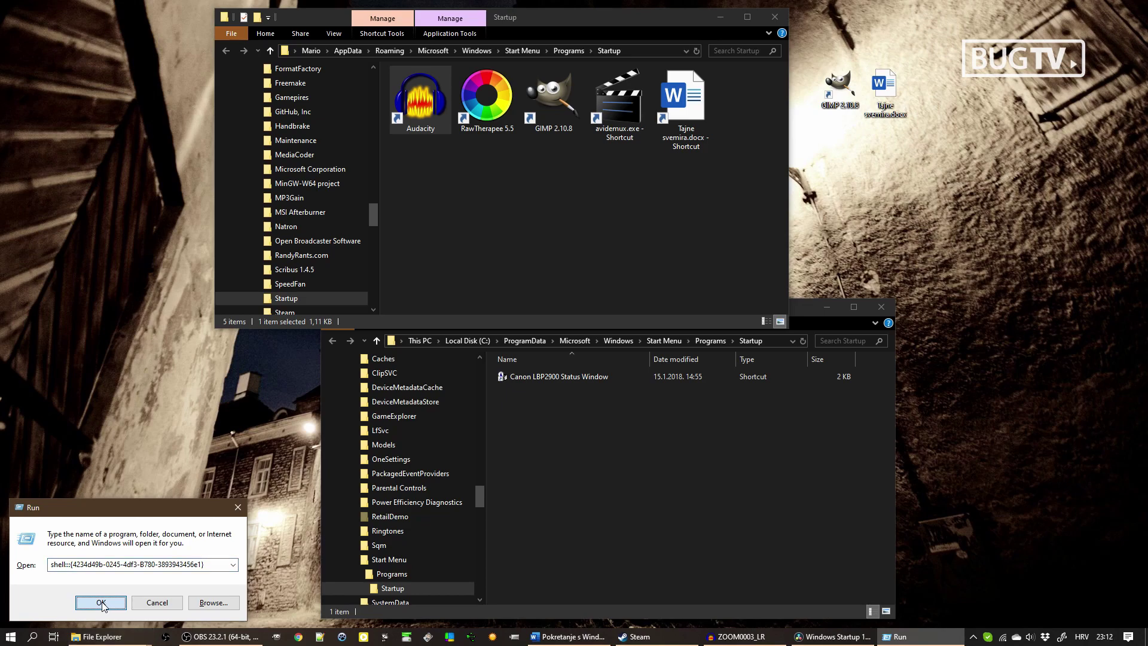
pyautogui.click(101, 602)
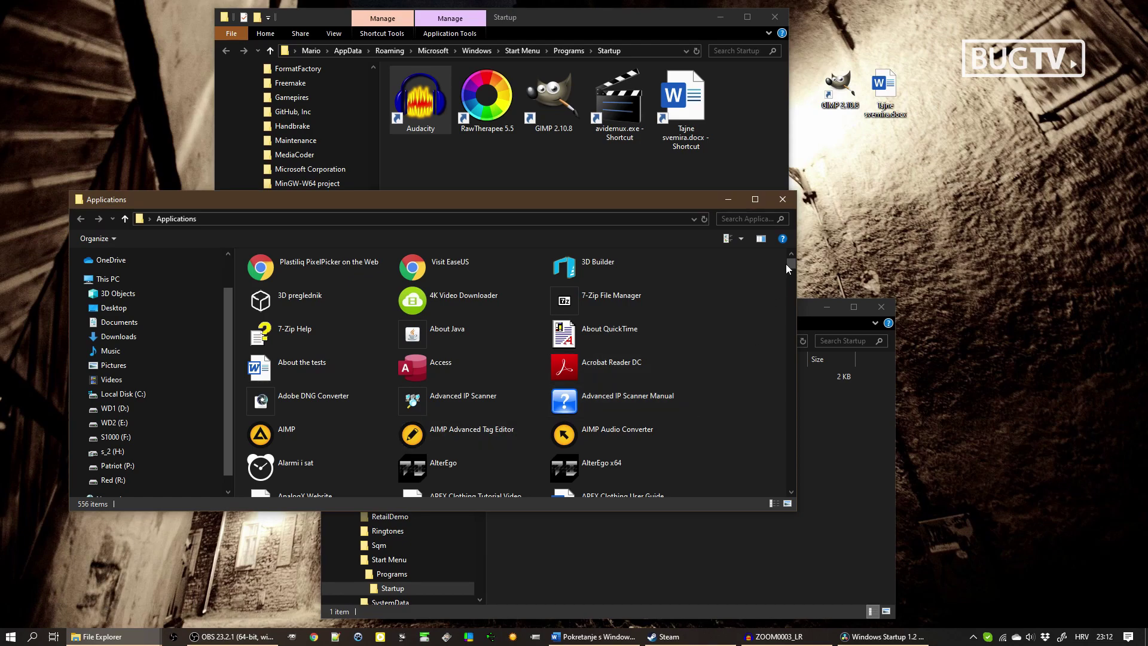
# Look through the installed programs in the Applications folder and search it for one
pyautogui.scroll(-2, 785, 264)
pyautogui.click(793, 295)
pyautogui.click(793, 296)
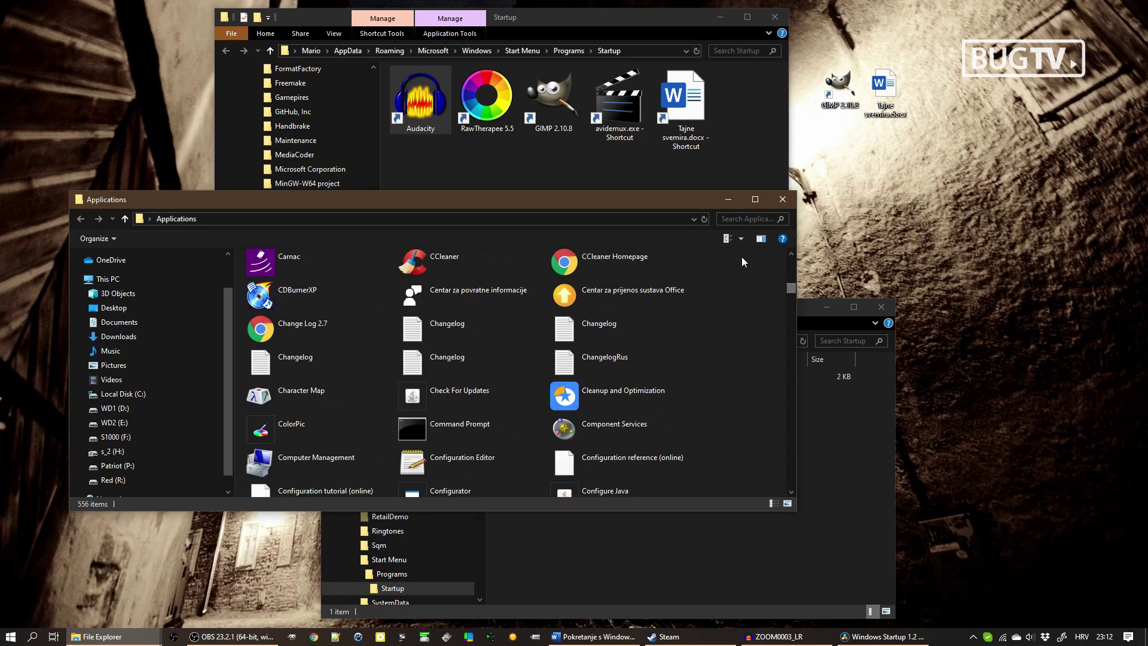
pyautogui.scroll(-6, 596, 378)
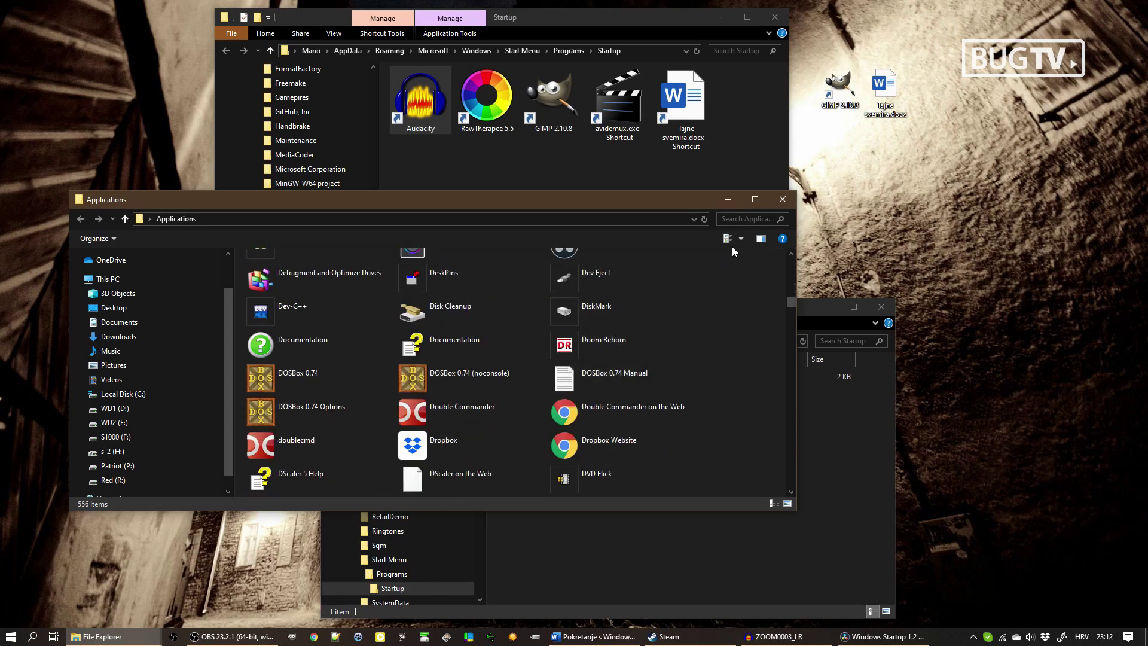
pyautogui.click(768, 219)
pyautogui.write('one')
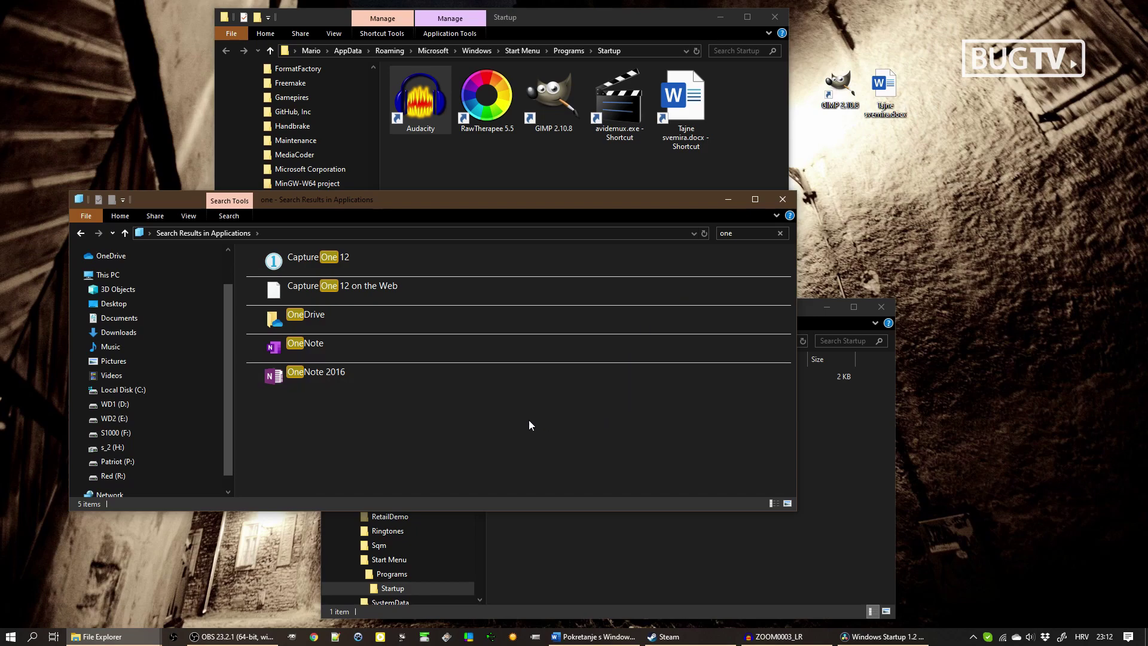
# Place a shortcut to the OneNote app from the search results into the user's Startup folder
pyautogui.click(305, 350)
pyautogui.rightClick(319, 345)
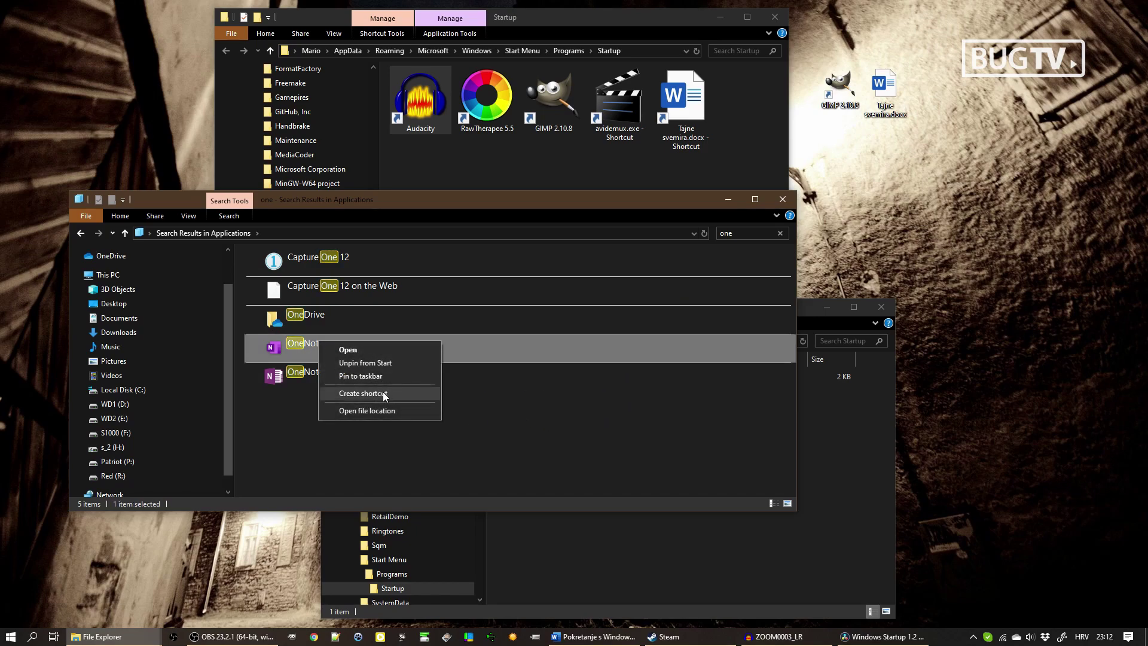
pyautogui.moveTo(299, 347); pyautogui.dragTo(644, 171)
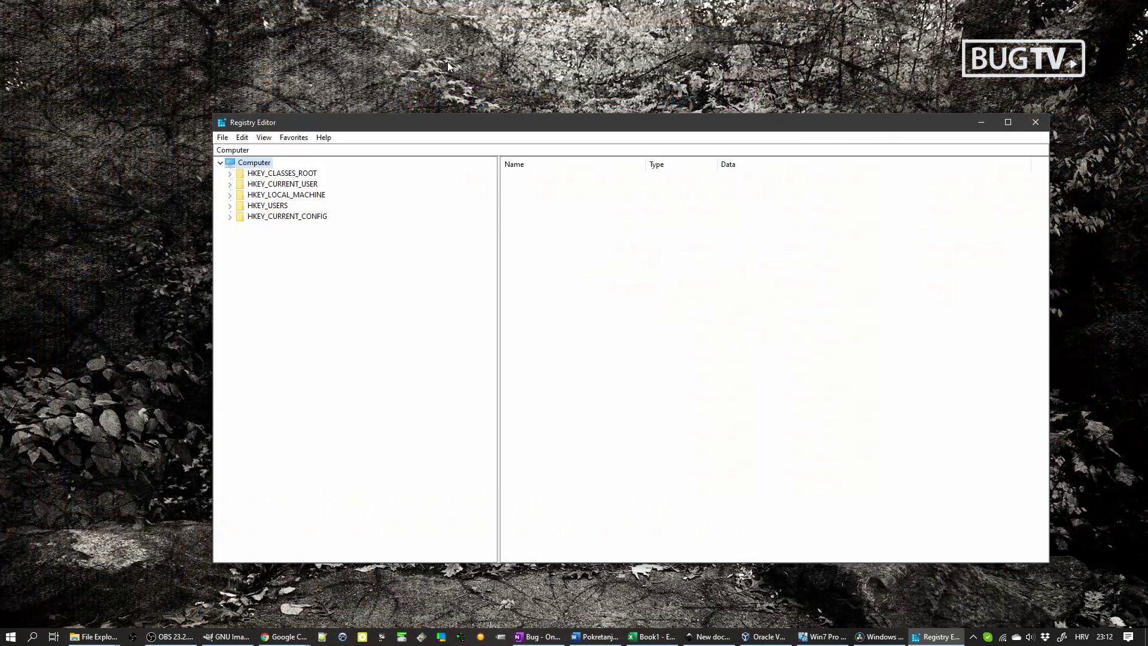
# Expand the HKEY_LOCAL_MACHINE\SOFTWARE key in Registry Editor
pyautogui.press('Down')
pyautogui.press('Down')
pyautogui.press('Down')
pyautogui.press('Right')
pyautogui.press('Down')
pyautogui.press('Down')
pyautogui.press('Down')
pyautogui.press('Down')
pyautogui.press('Down')
pyautogui.press('Right')
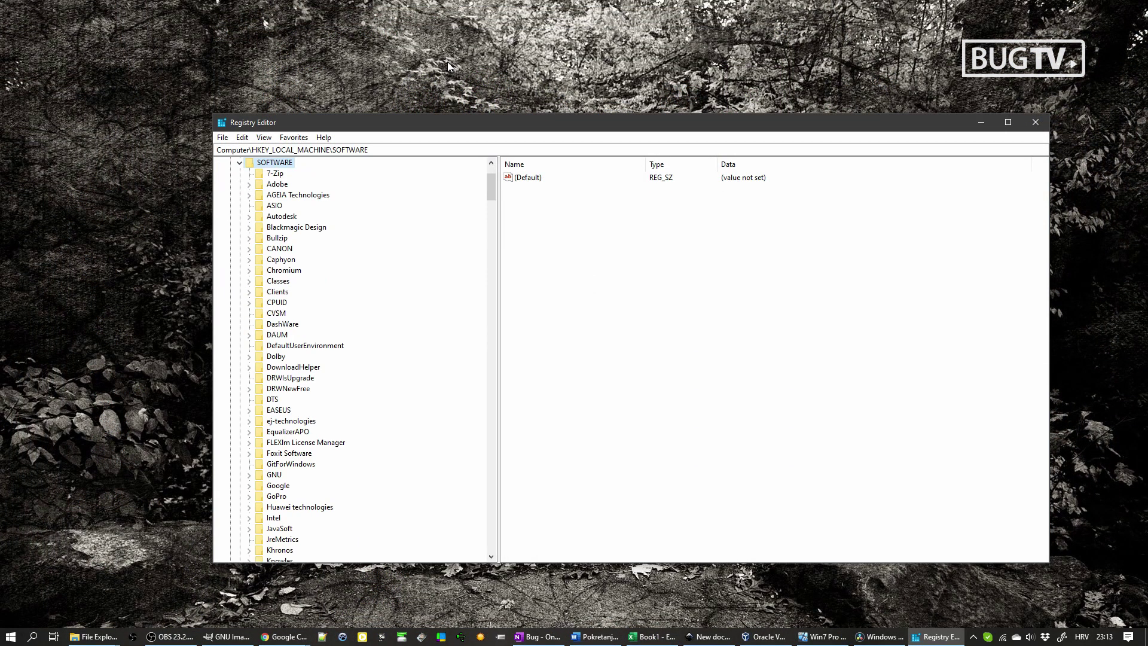
# Navigate to Microsoft\Windows\CurrentVersion\Run under the SOFTWARE key and view its autostart entries
pyautogui.write('microsoft')
pyautogui.press('Right')
pyautogui.write('windows')
pyautogui.press('Right')
pyautogui.press('Right')
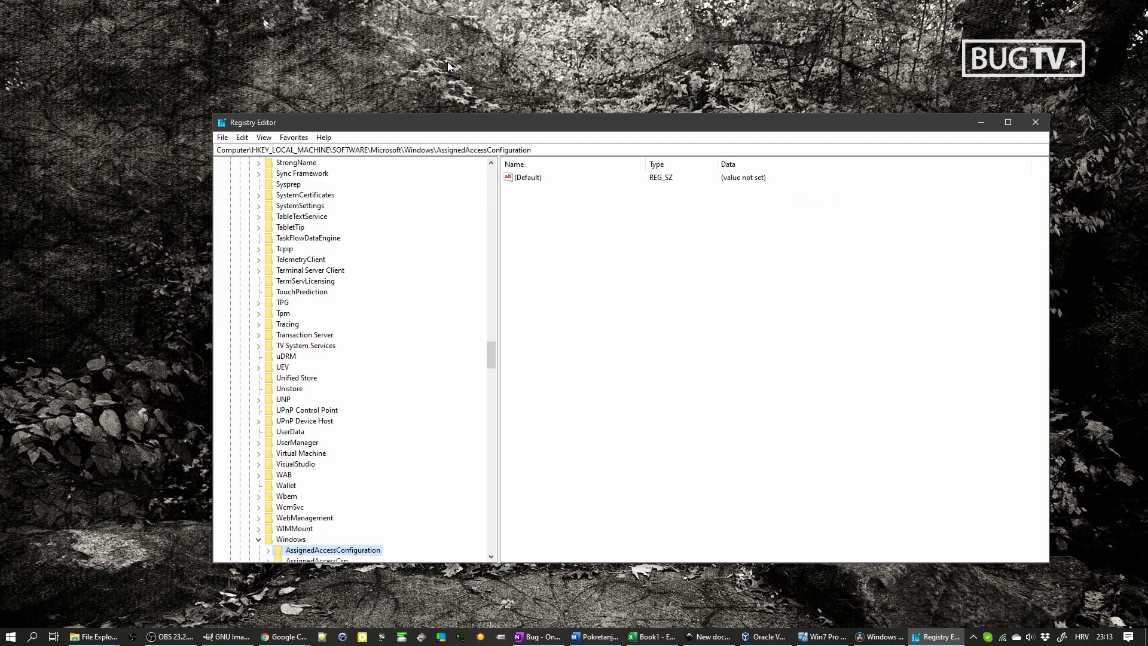
pyautogui.write('currentversion')
pyautogui.press('Right')
pyautogui.press('Right')
pyautogui.write('run')
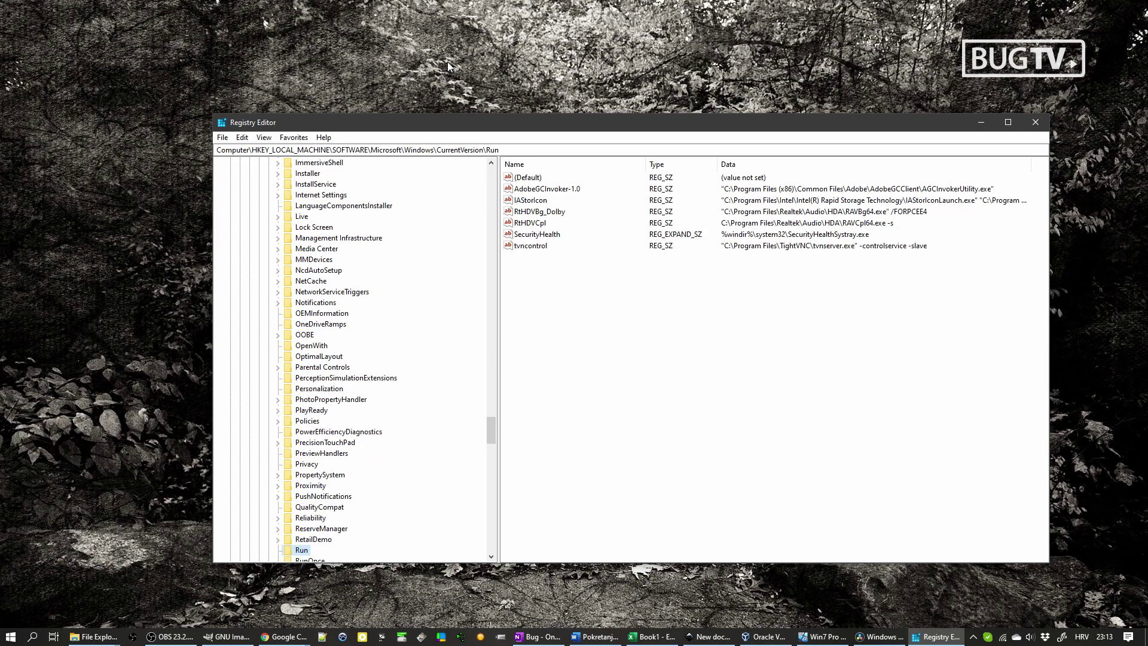
pyautogui.scroll(-4, 308, 421)
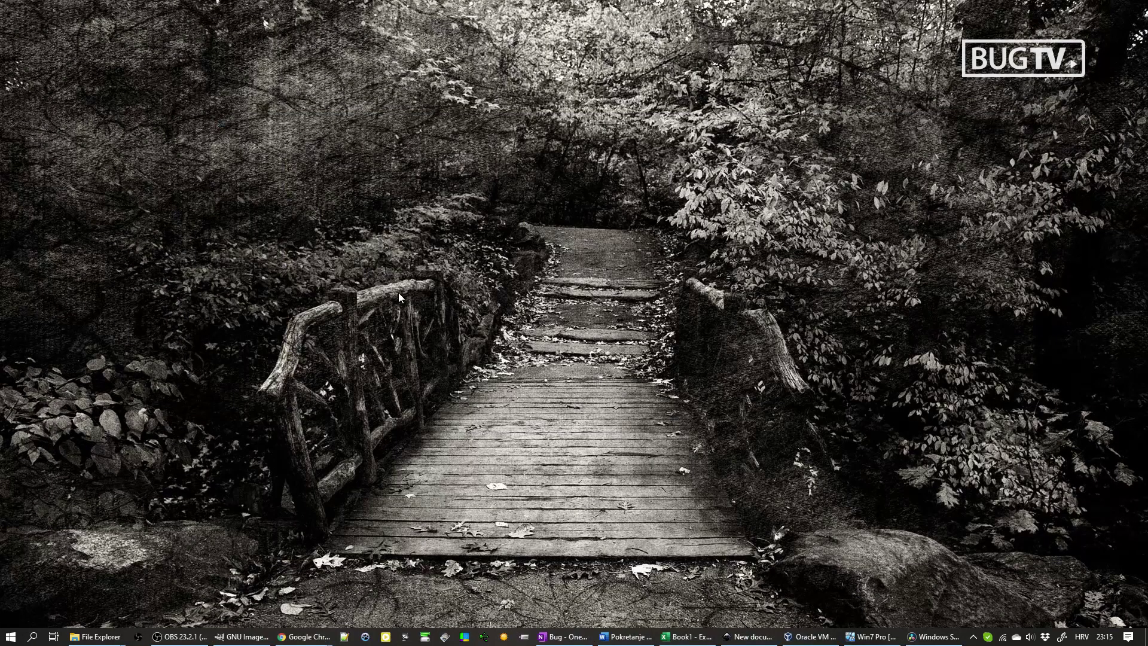
# Open Task Manager and view the list of programs that start with Windows
pyautogui.hotkey('ctrl', 'shift', 'Escape')
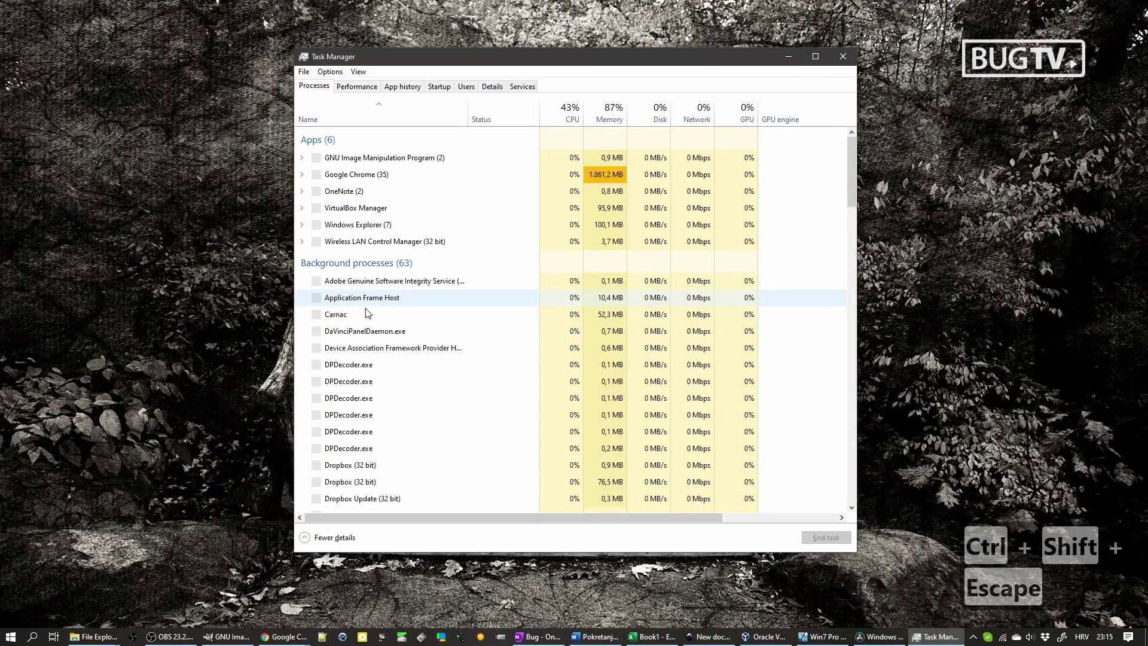
pyautogui.click(433, 90)
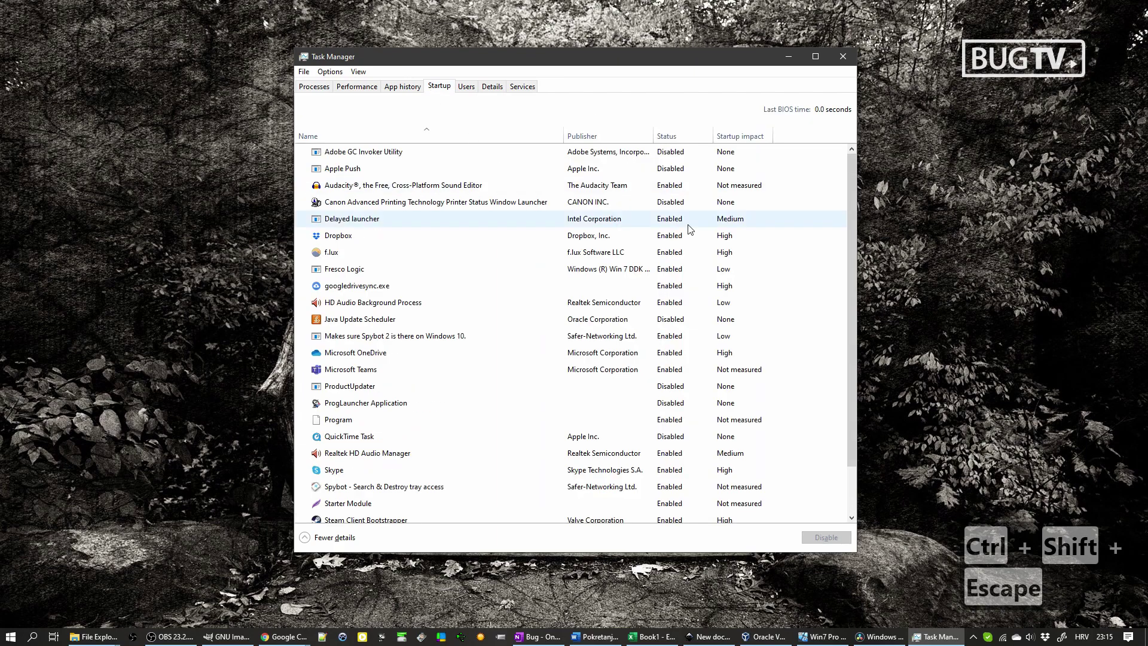
pyautogui.moveTo(852, 225); pyautogui.dragTo(872, 188)
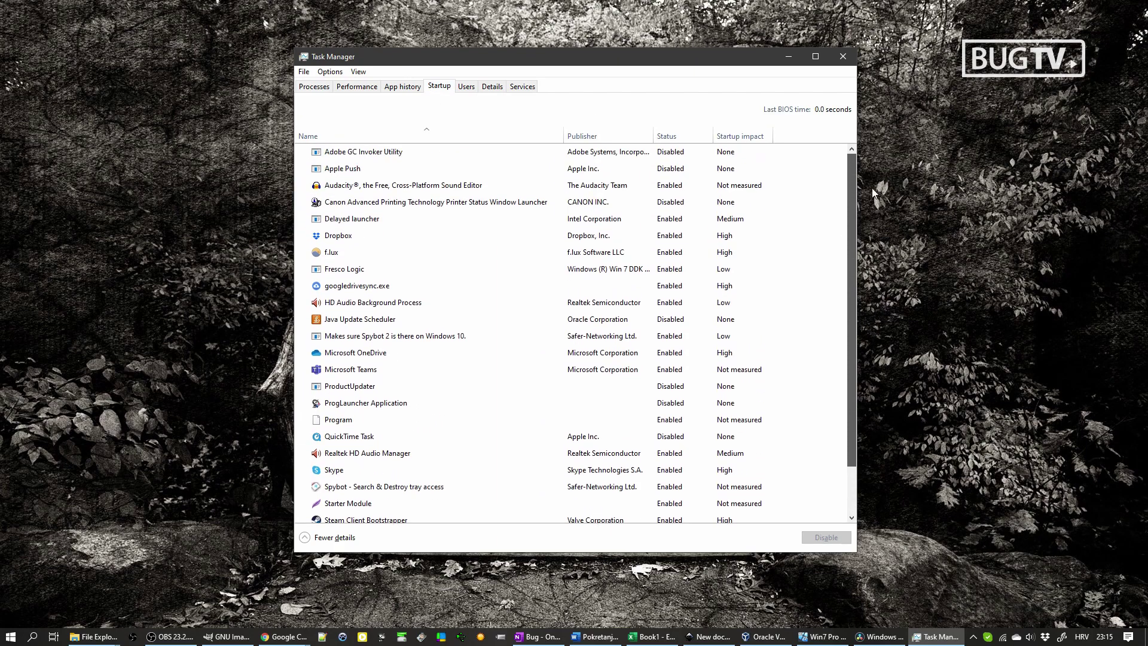
# Examine the Audacity and Microsoft Teams startup entries, then disable Microsoft Teams from starting automatically
pyautogui.click(546, 185)
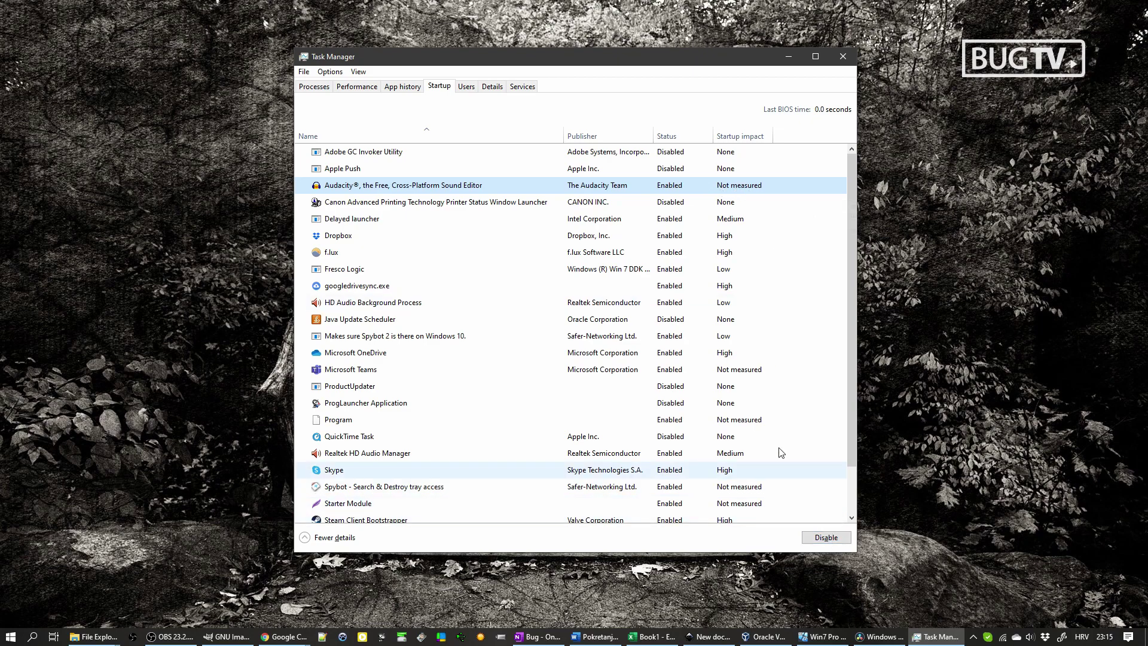
pyautogui.click(381, 373)
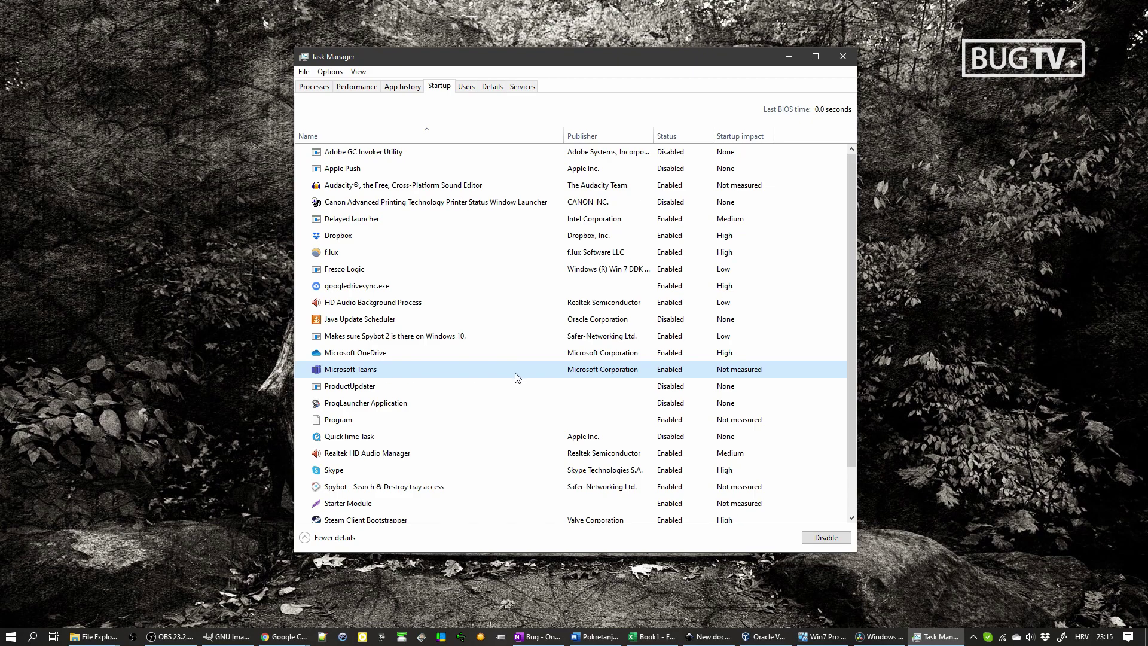
pyautogui.moveTo(723, 375)
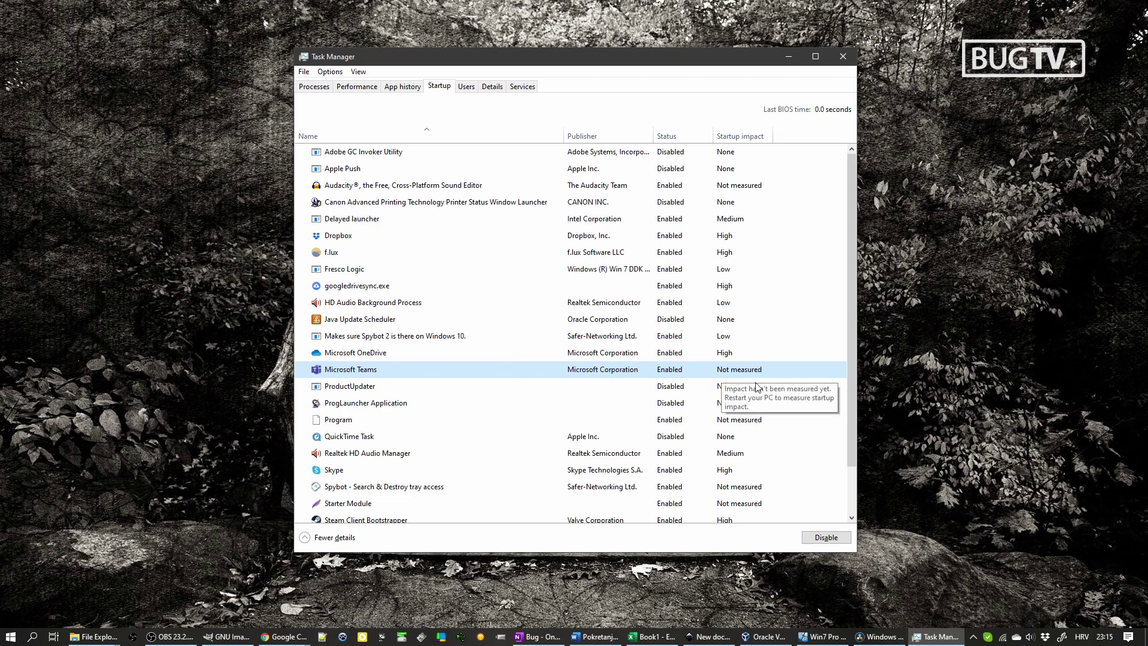
pyautogui.click(830, 542)
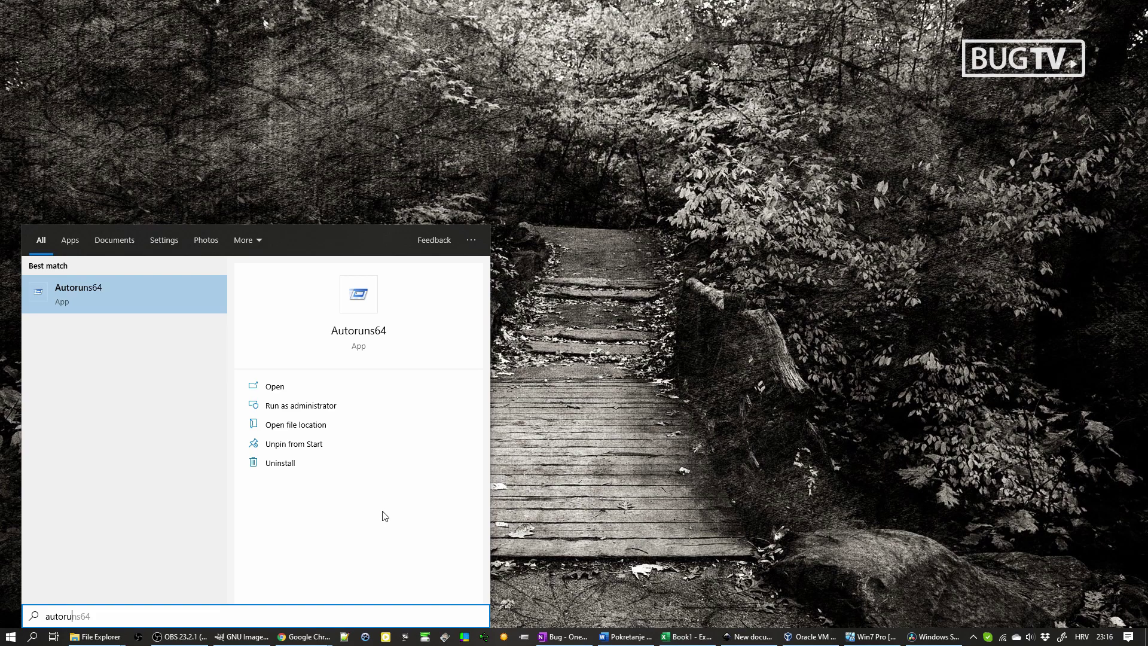
# Launch Autoruns64 and review all autostart entries, including the Explorer, Internet Explorer, Scheduled Tasks and Services categories
pyautogui.click(300, 386)
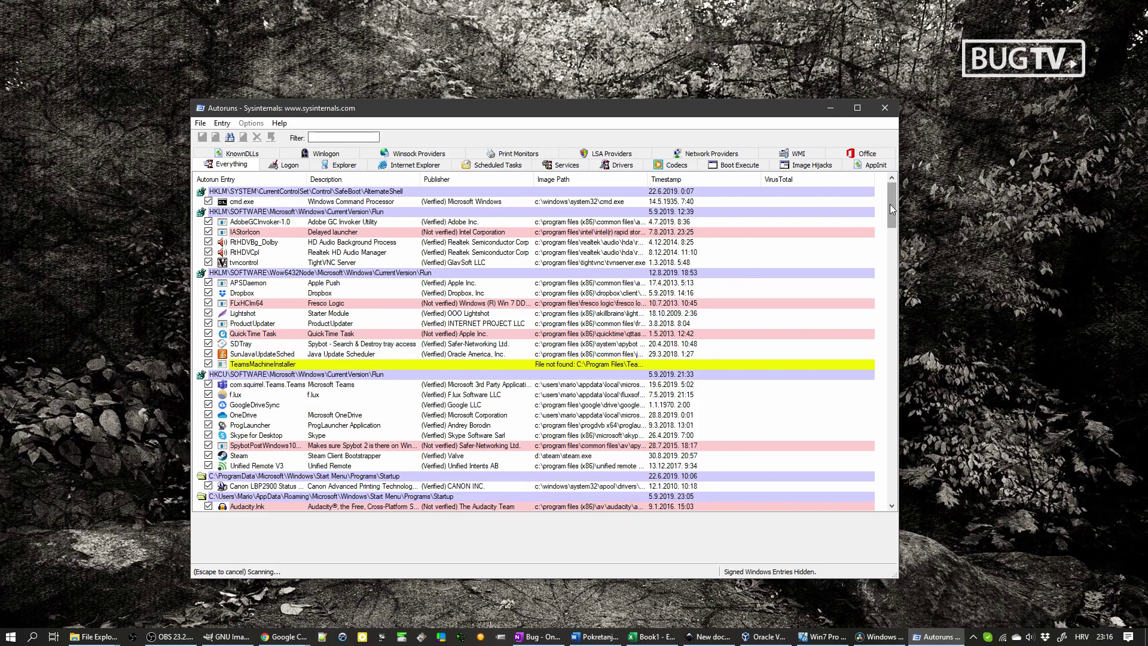
pyautogui.moveTo(889, 203)
pyautogui.mouseDown()
pyautogui.moveTo(898, 383)
pyautogui.moveTo(903, 210)
pyautogui.mouseUp()
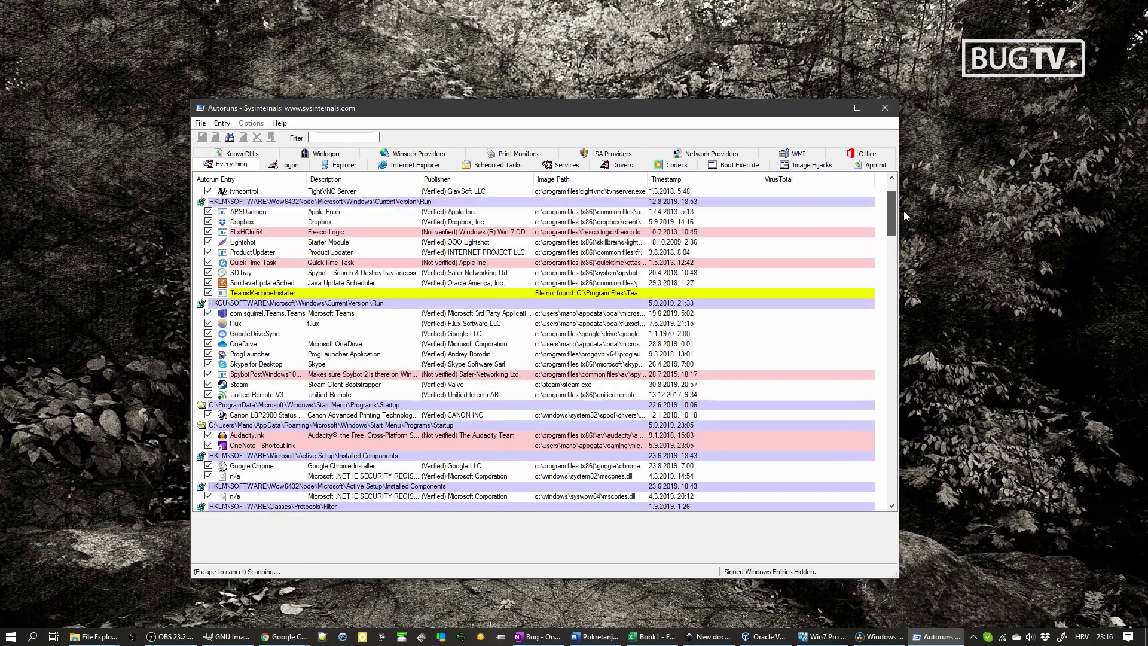
pyautogui.click(342, 165)
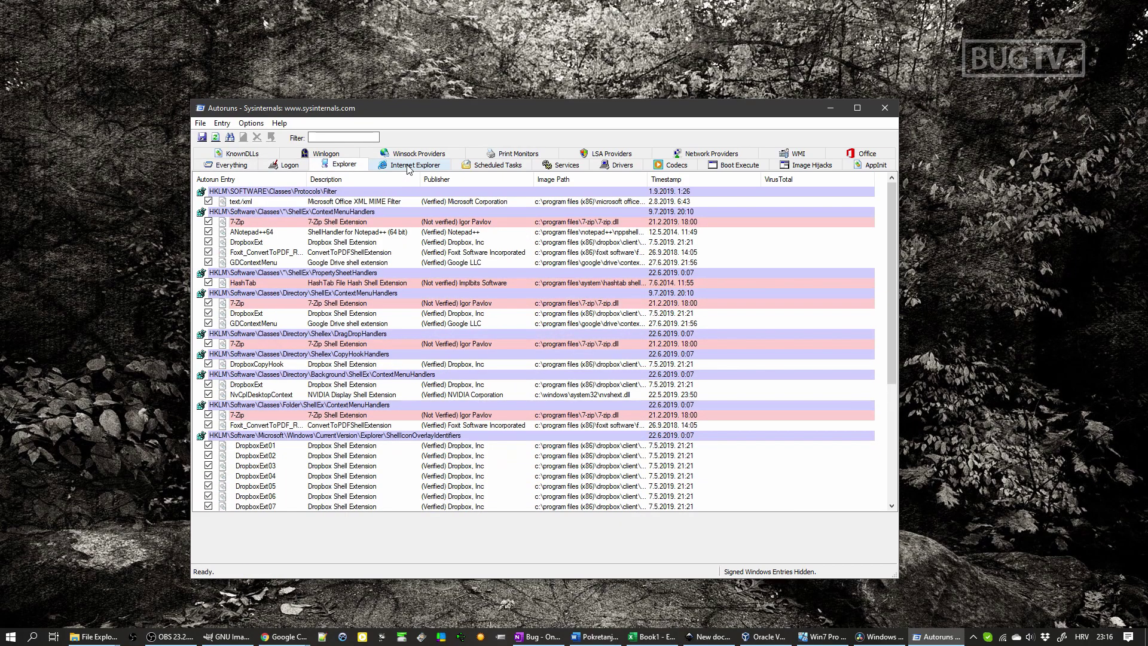
pyautogui.click(409, 165)
pyautogui.click(497, 165)
pyautogui.click(563, 165)
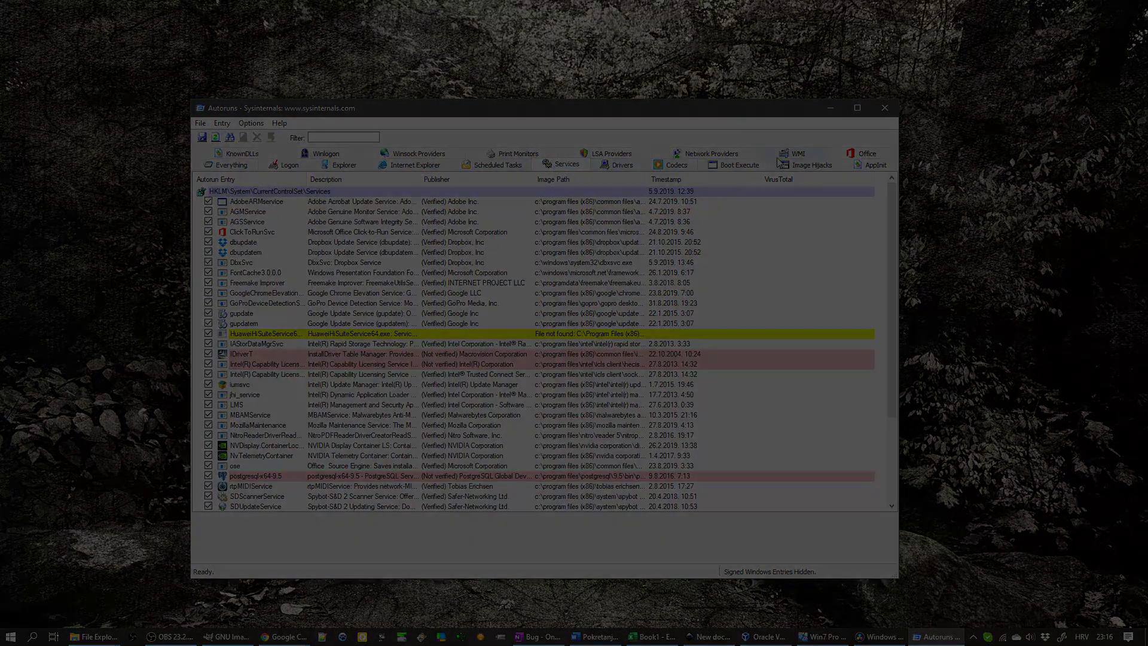